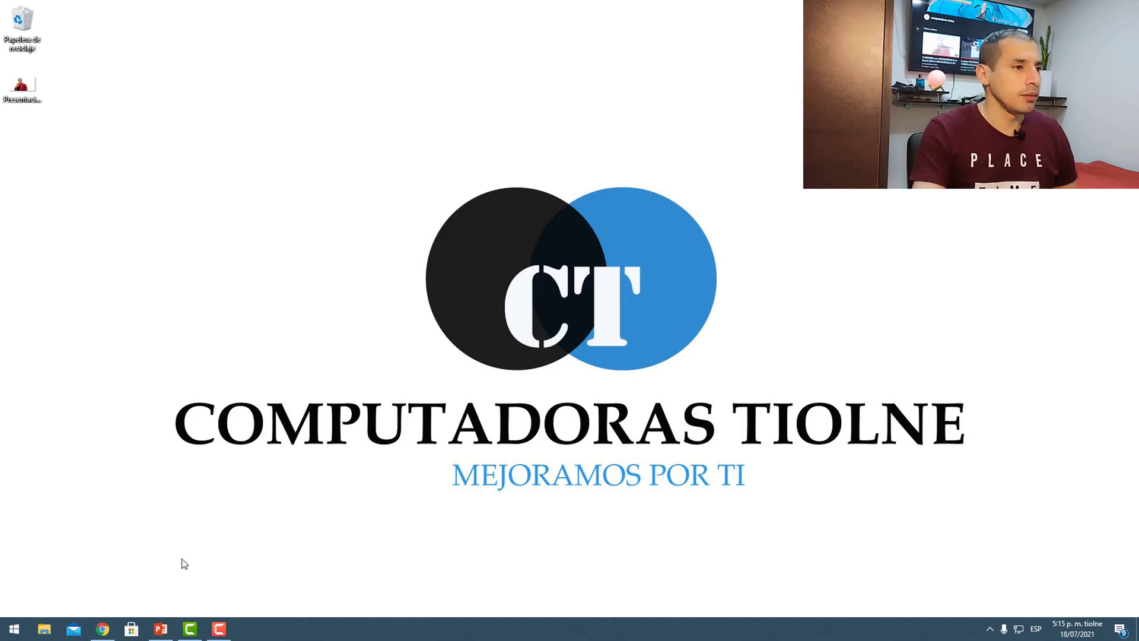
Insert the photo of the man in a red sweater from Escritorio onto the blank slide
{"action": "left_click", "coordinate": [161, 629]}
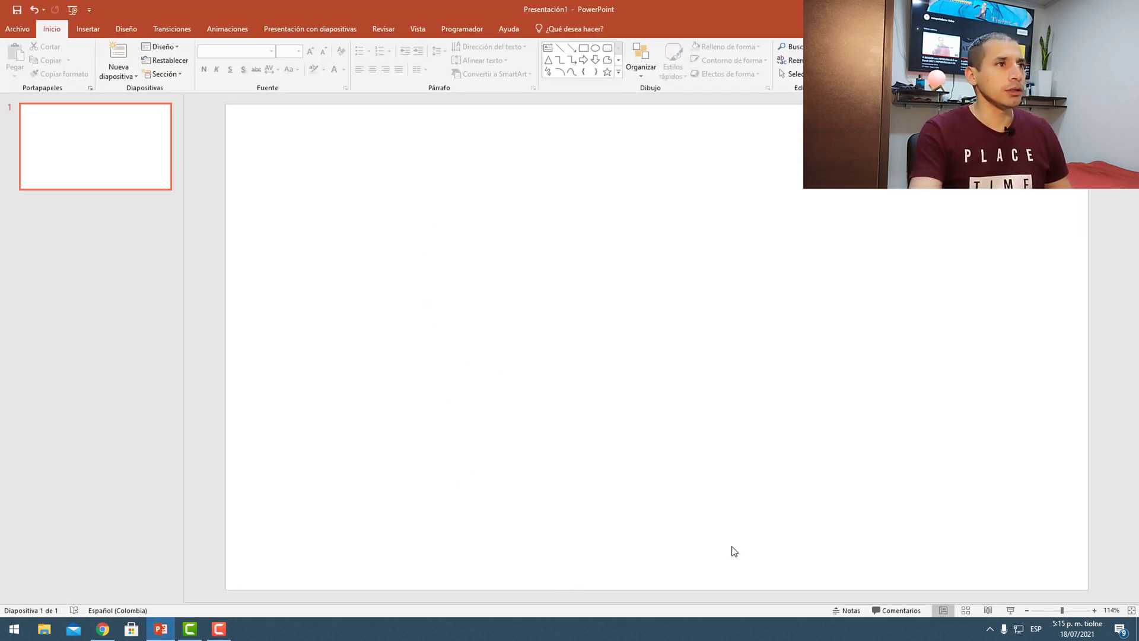
{"action": "left_click", "coordinate": [84, 31]}
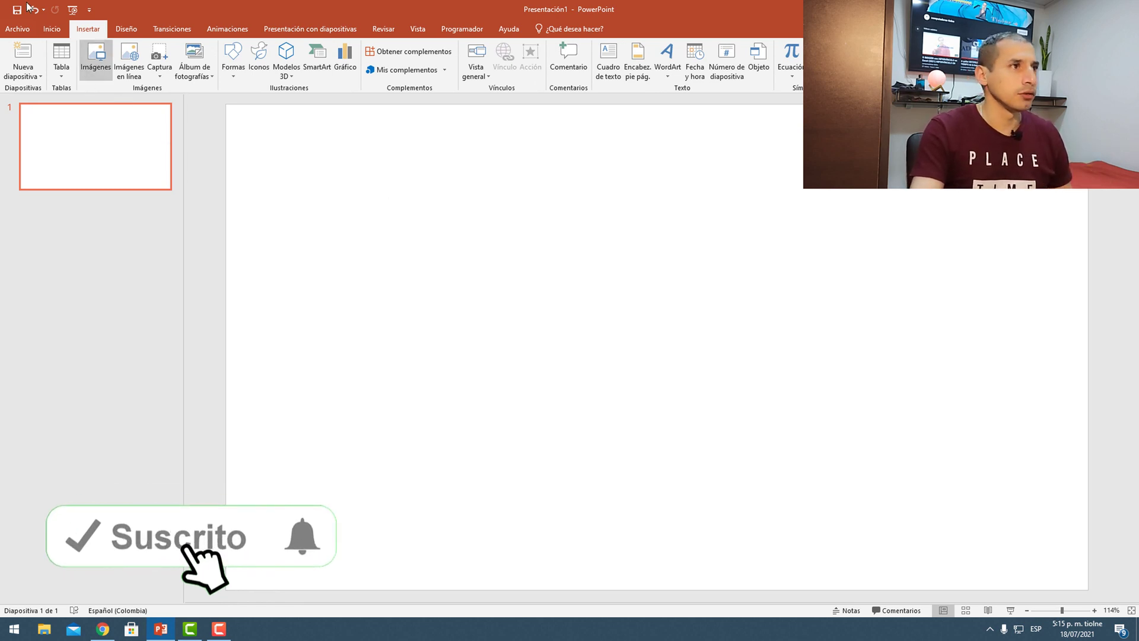
{"action": "left_click", "coordinate": [98, 68]}
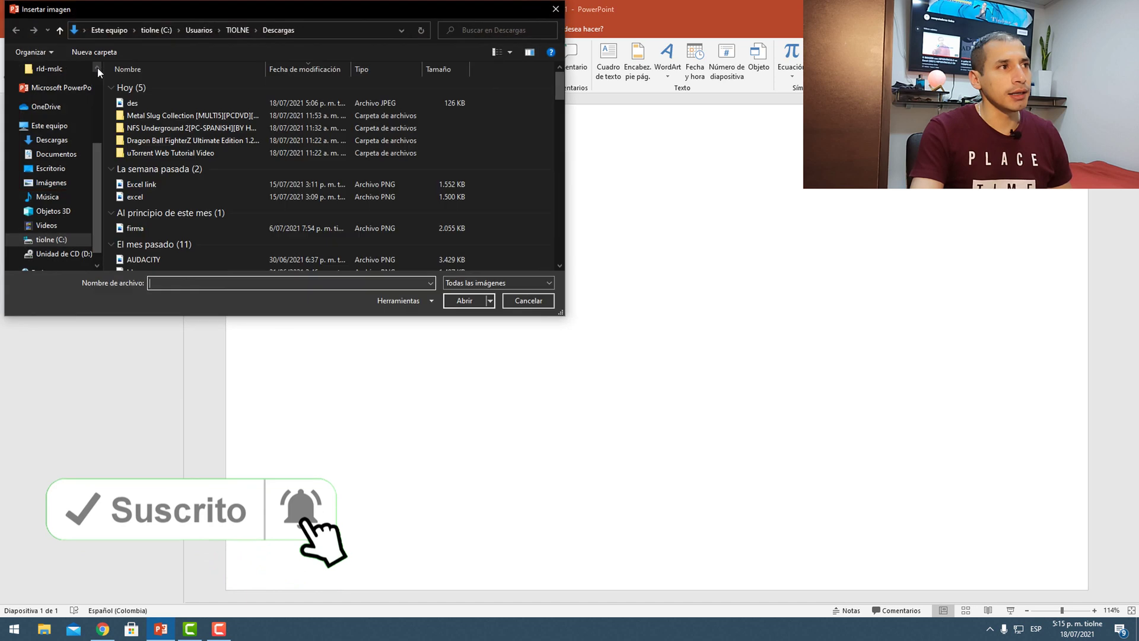
{"action": "left_click", "coordinate": [49, 170]}
{"action": "double_click", "coordinate": [137, 126]}
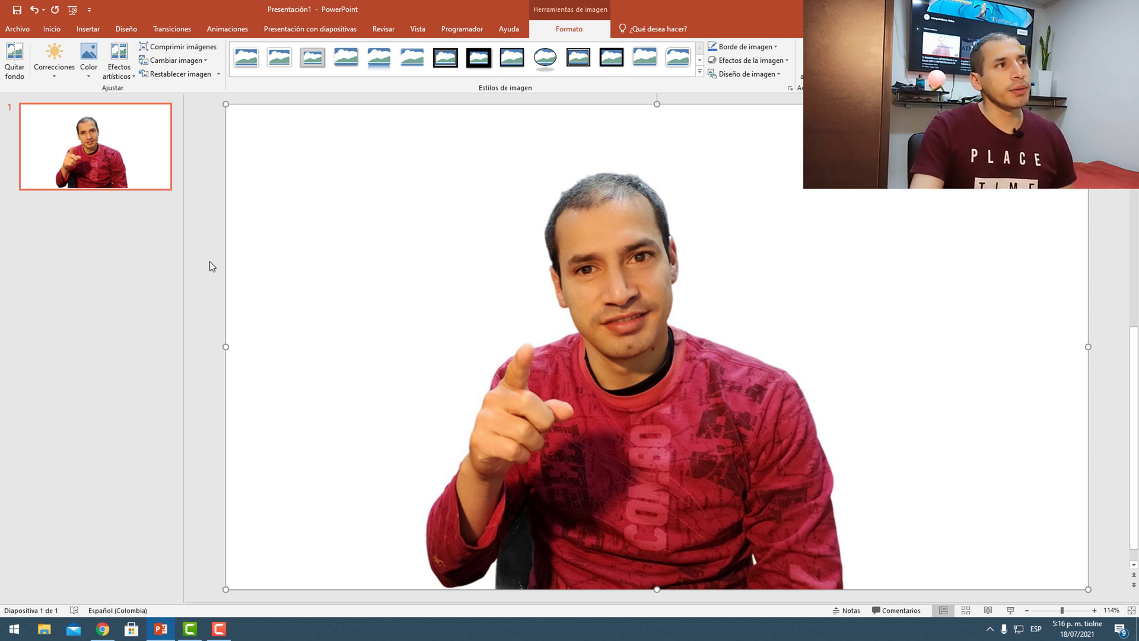
Draw a Rectángulo shape stretched edge to edge across the whole slide, over the photo
{"action": "left_click", "coordinate": [88, 29]}
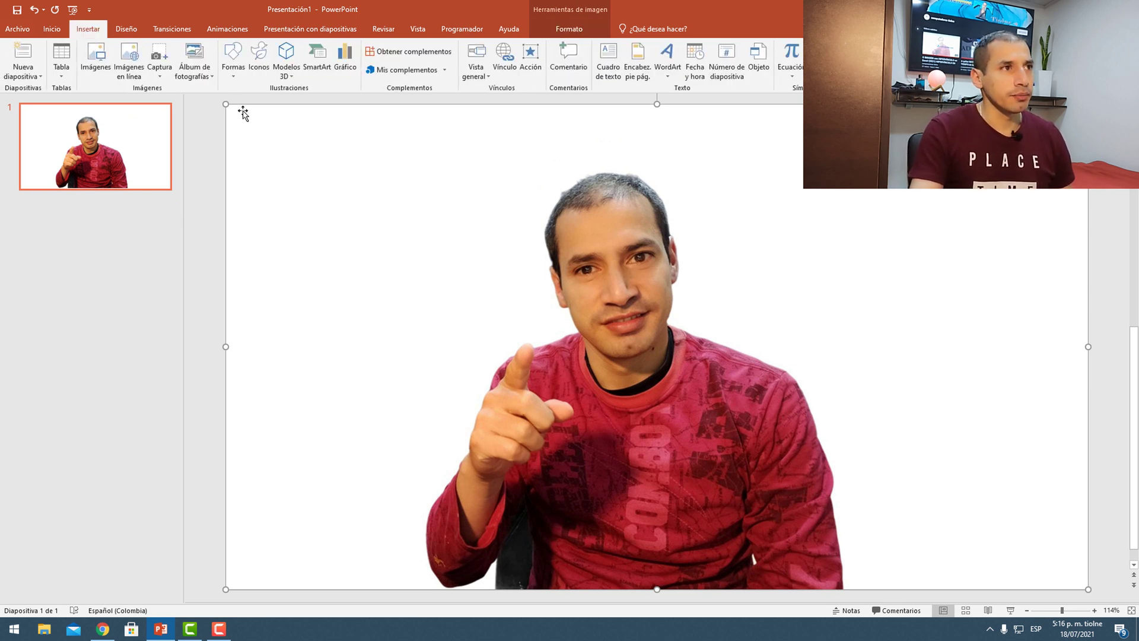
{"action": "left_click", "coordinate": [244, 76]}
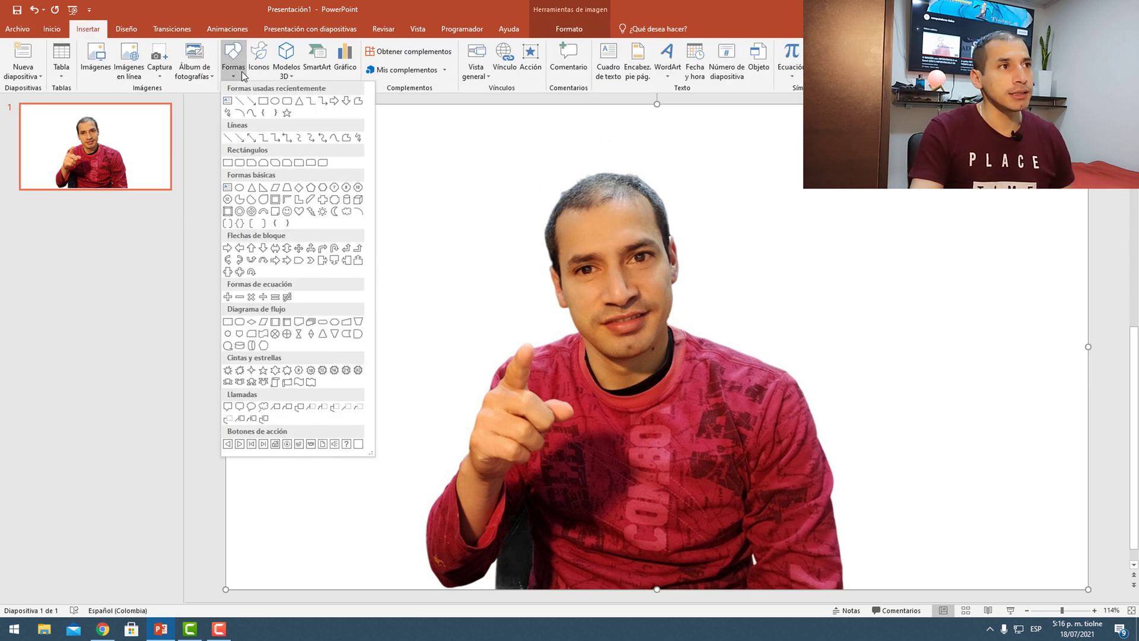
{"action": "left_click", "coordinate": [263, 101]}
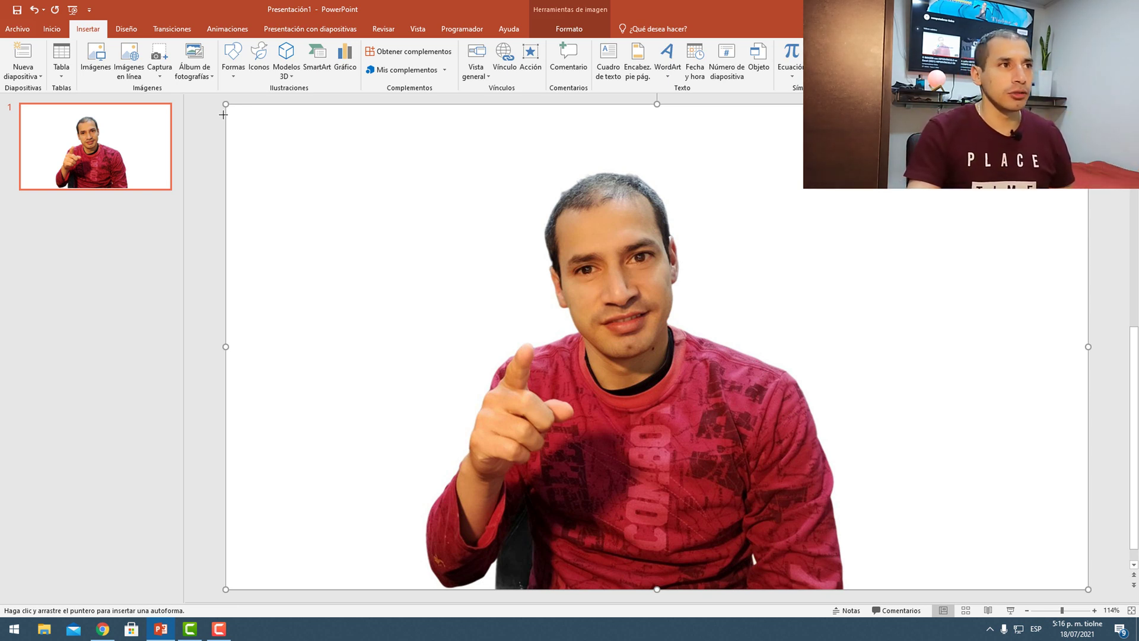
{"action": "left_click_drag", "start_coordinate": [226, 105], "coordinate": [957, 593]}
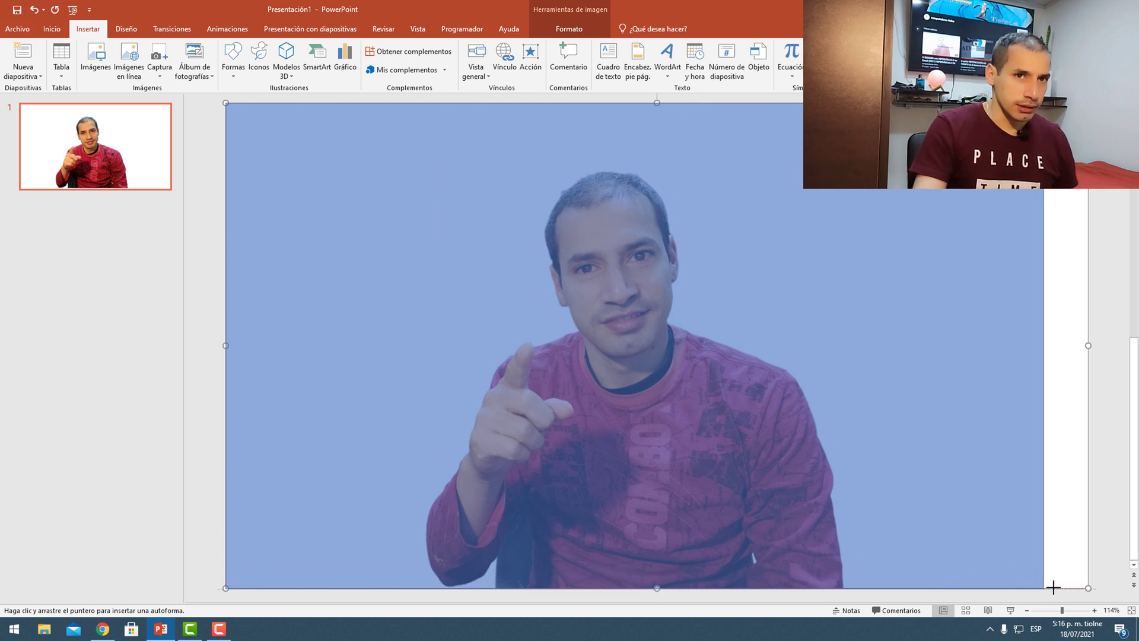
{"action": "left_click_drag", "start_coordinate": [956, 594], "coordinate": [1088, 585]}
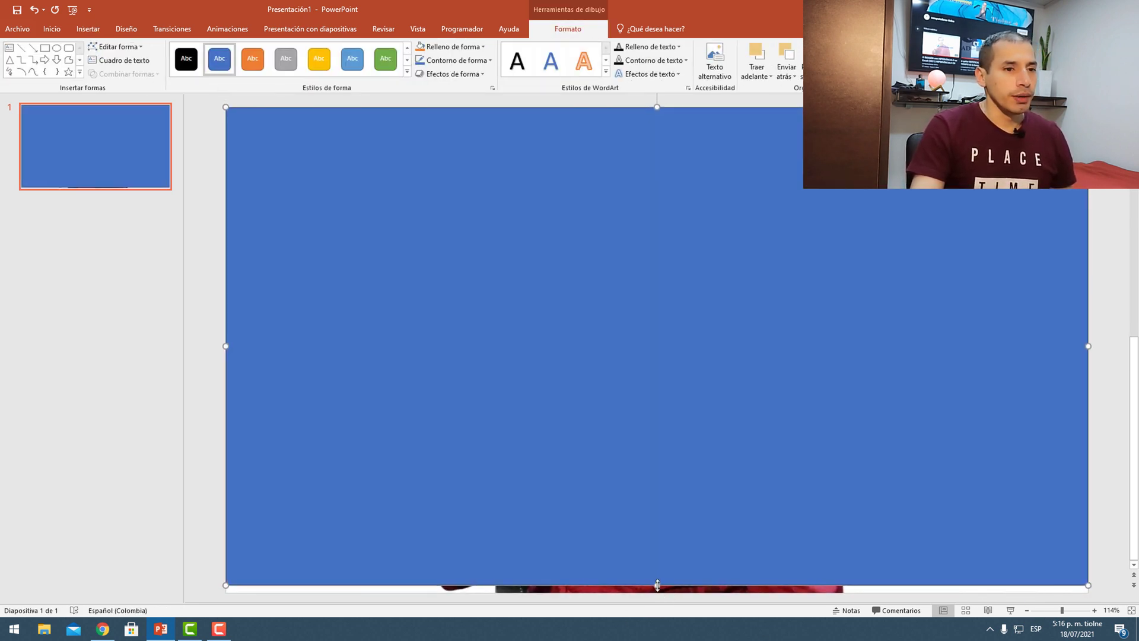
{"action": "left_click_drag", "start_coordinate": [658, 585], "coordinate": [661, 590]}
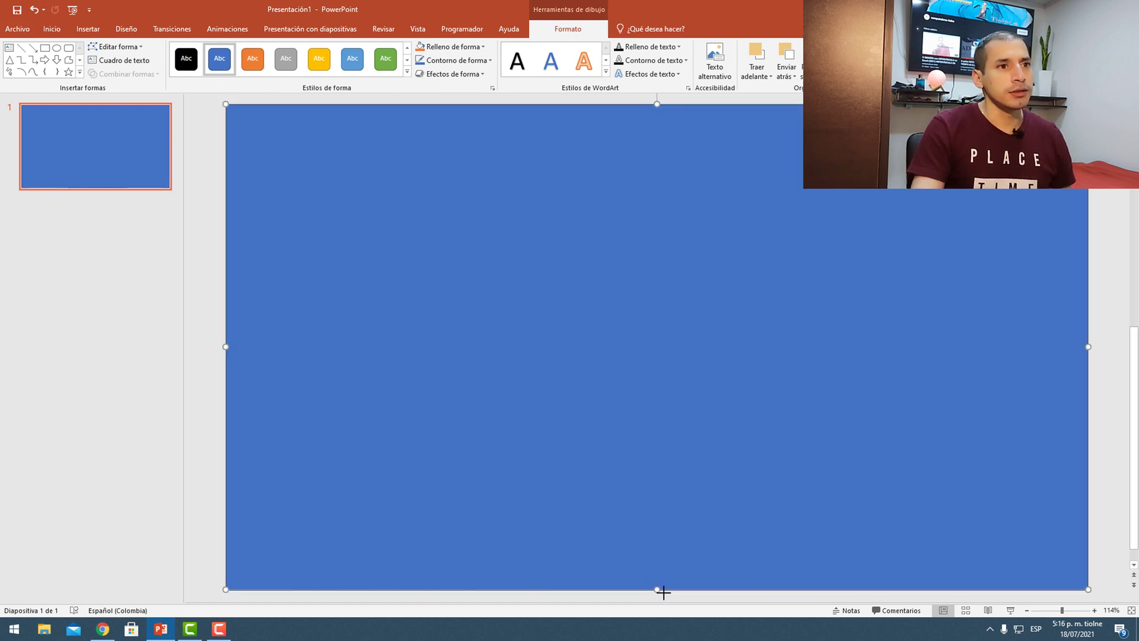
Switch the rectangle's fill to Relleno con imagen o textura in Formato de forma
{"action": "right_click", "coordinate": [499, 354]}
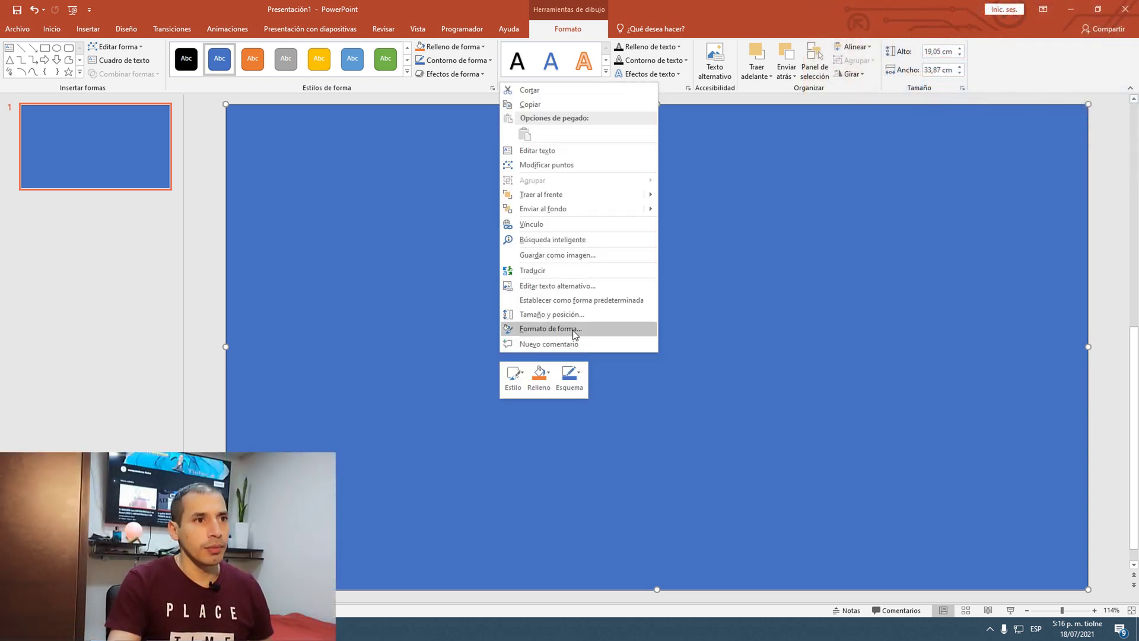
{"action": "left_click", "coordinate": [575, 330]}
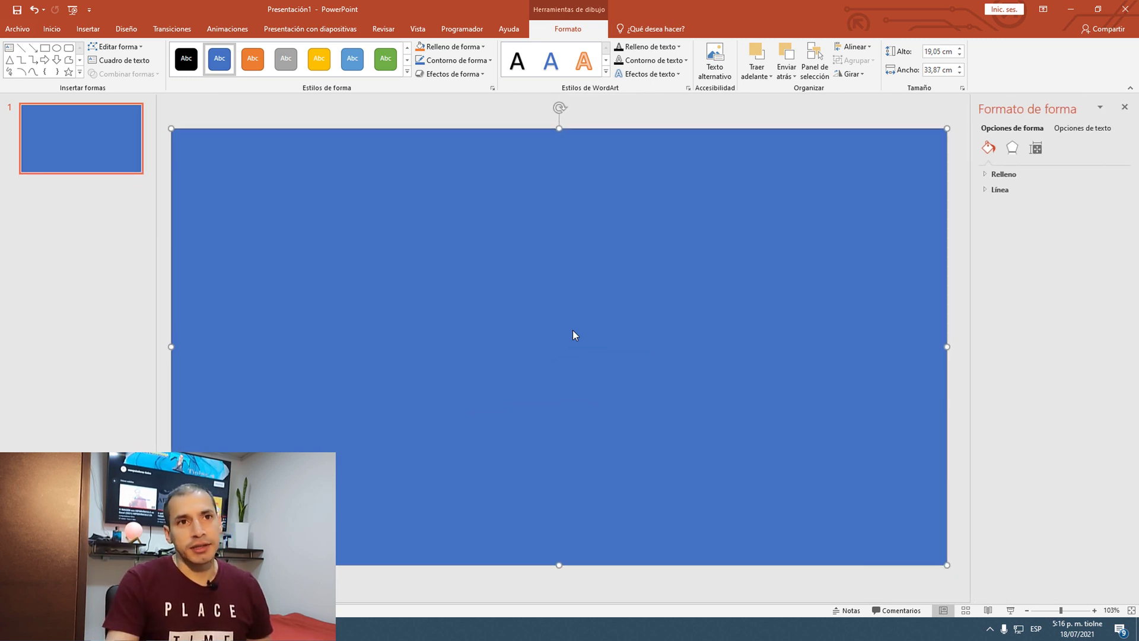
{"action": "left_click", "coordinate": [994, 175]}
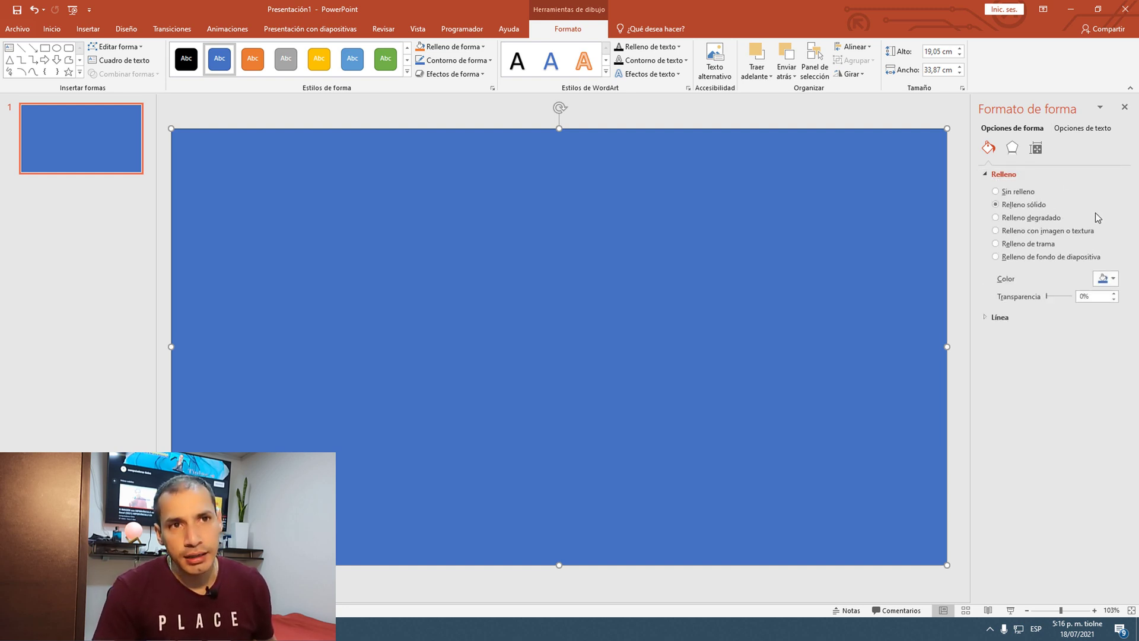
{"action": "left_click", "coordinate": [1002, 231]}
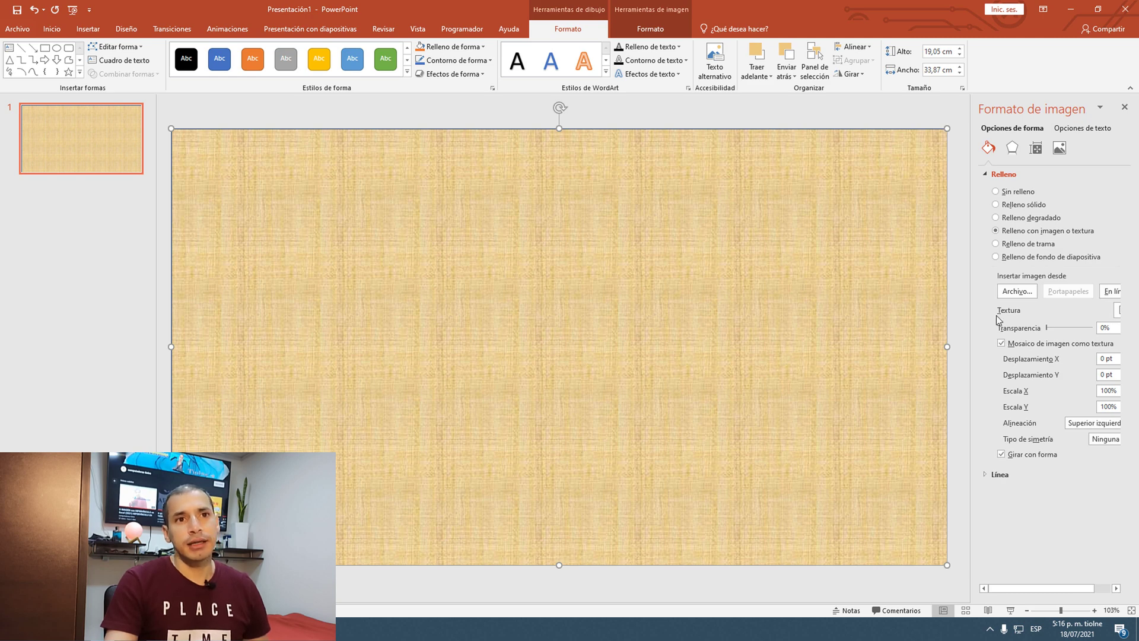
Use the 'des' lake-and-mountain landscape JPEG from Descargas as the rectangle's picture fill
{"action": "left_click", "coordinate": [1017, 291]}
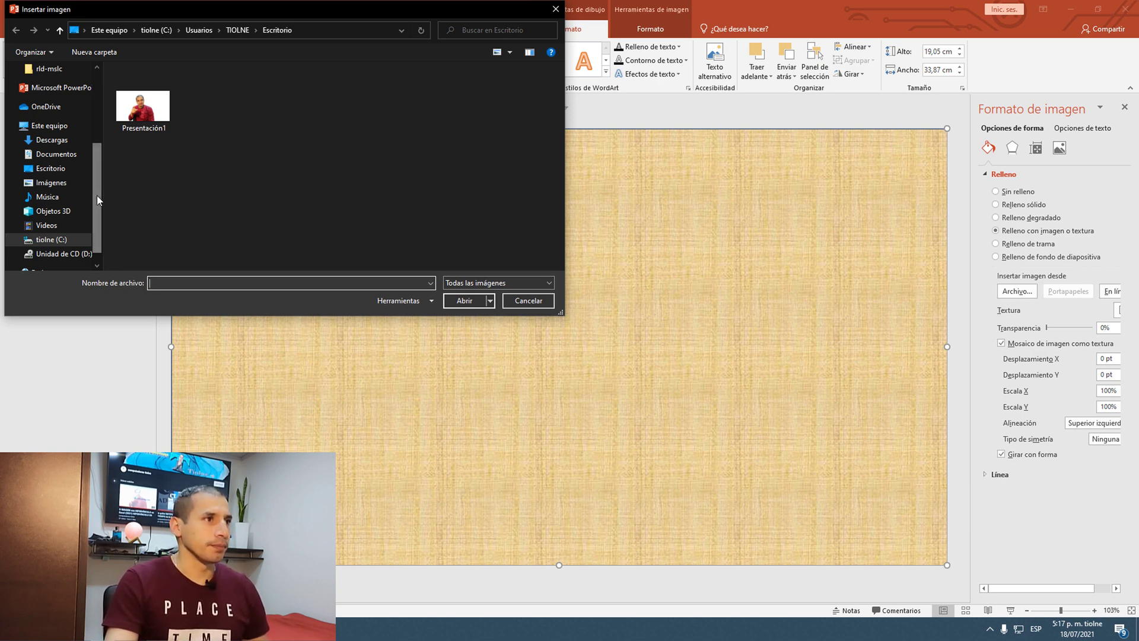
{"action": "left_click_drag", "start_coordinate": [96, 205], "coordinate": [95, 104]}
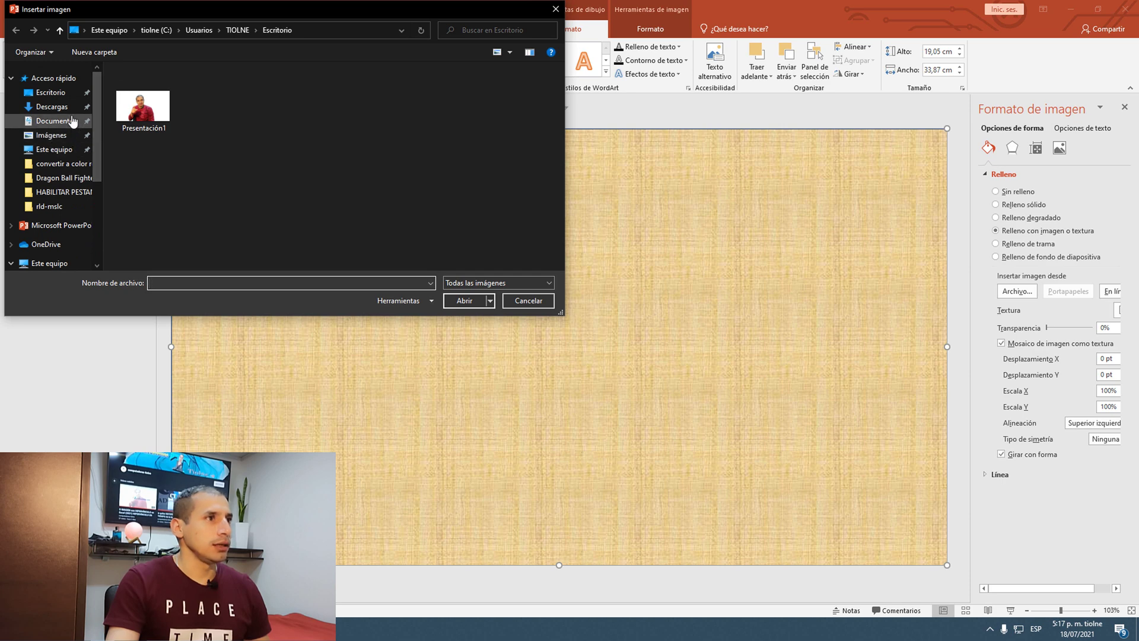
{"action": "left_click", "coordinate": [72, 114]}
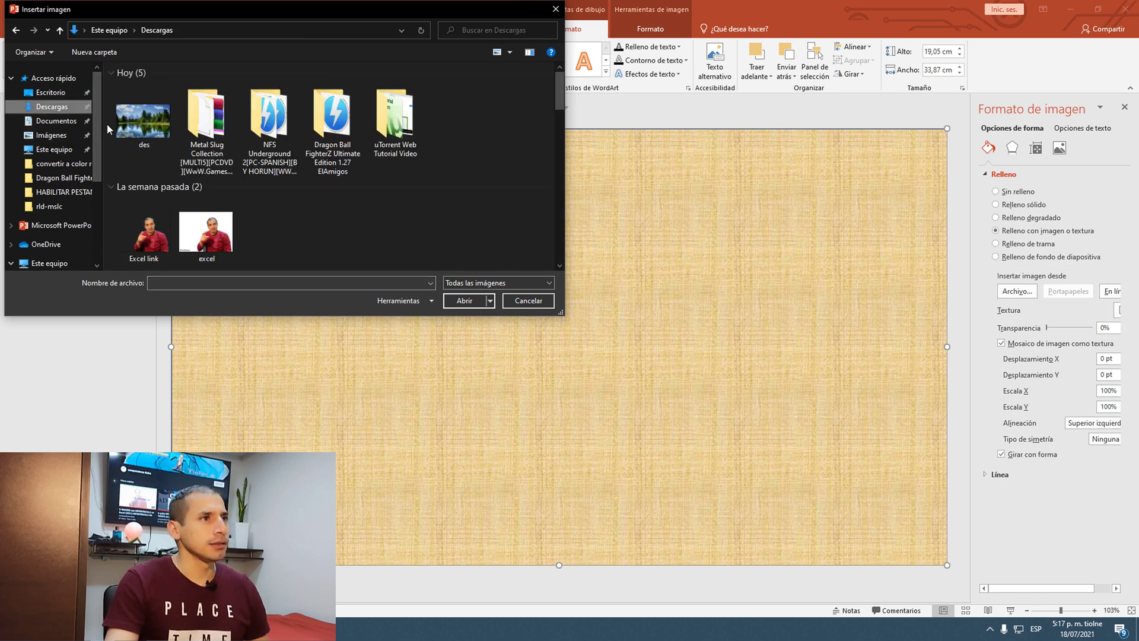
{"action": "double_click", "coordinate": [133, 122]}
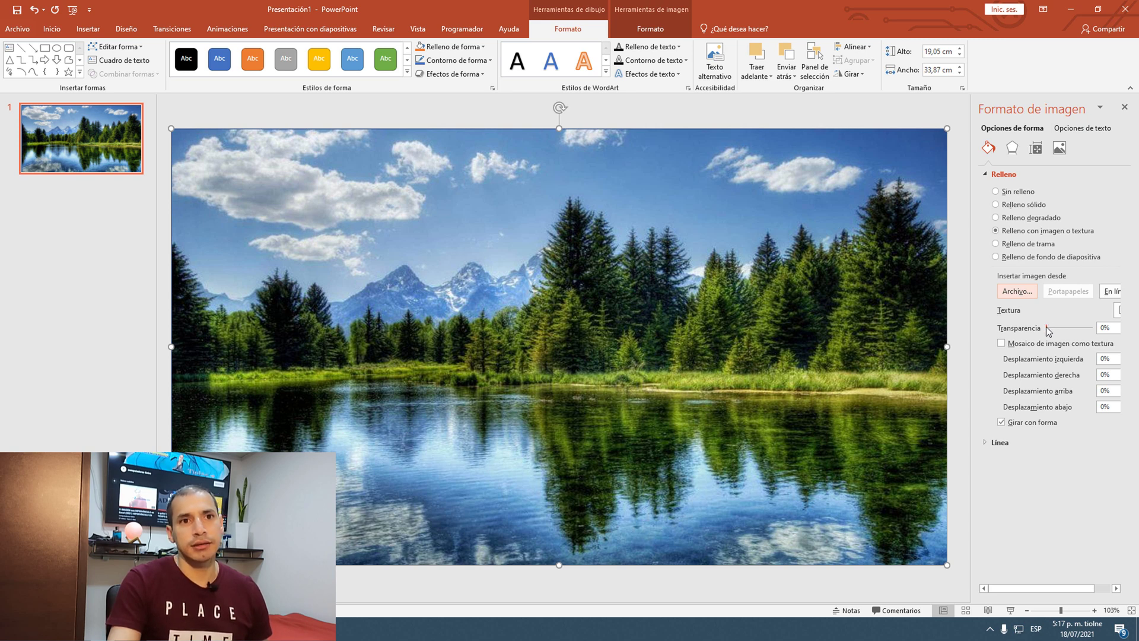
Set the landscape fill's Transparencia to 56% so the man's photo shows through
{"action": "left_click_drag", "start_coordinate": [1047, 328], "coordinate": [1053, 328]}
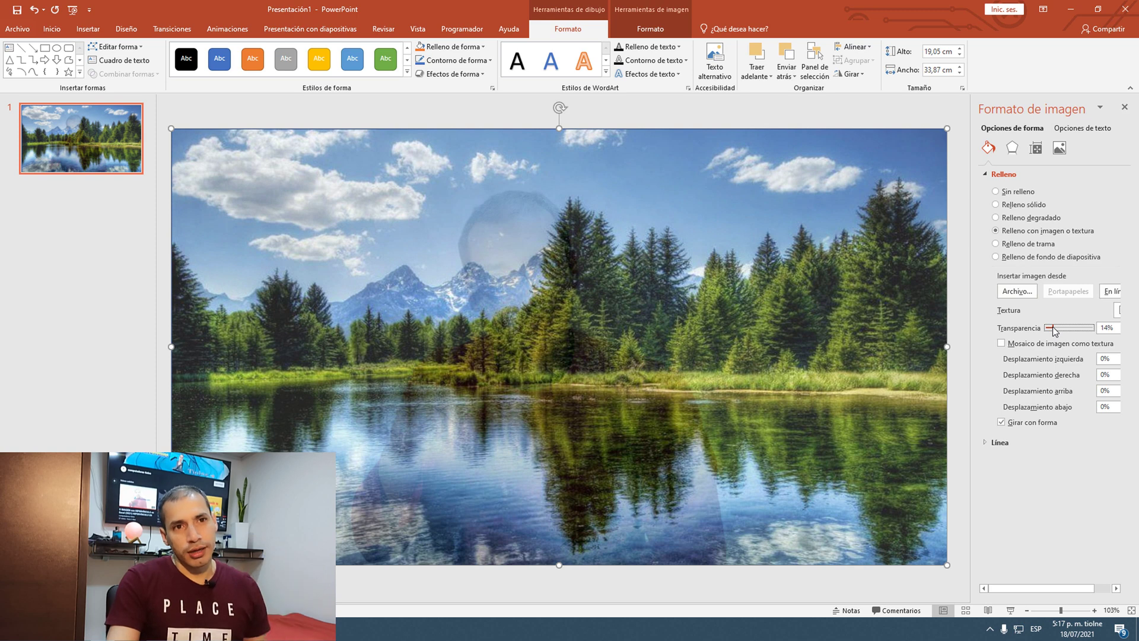
{"action": "left_click_drag", "start_coordinate": [1054, 328], "coordinate": [1074, 331]}
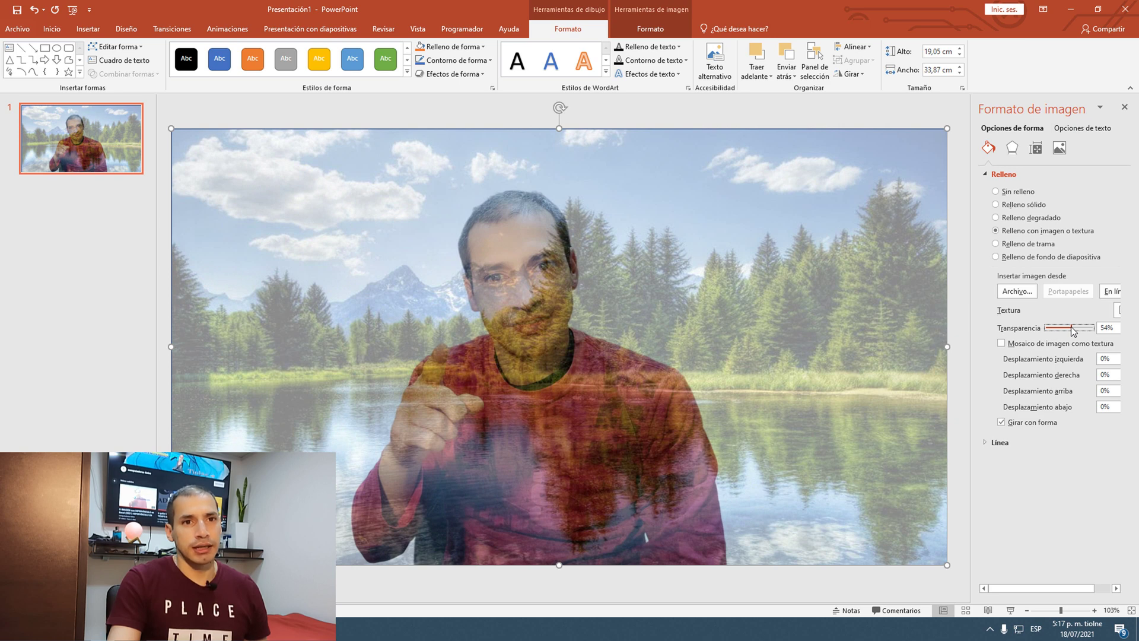
{"action": "left_click_drag", "start_coordinate": [1073, 331], "coordinate": [1076, 331]}
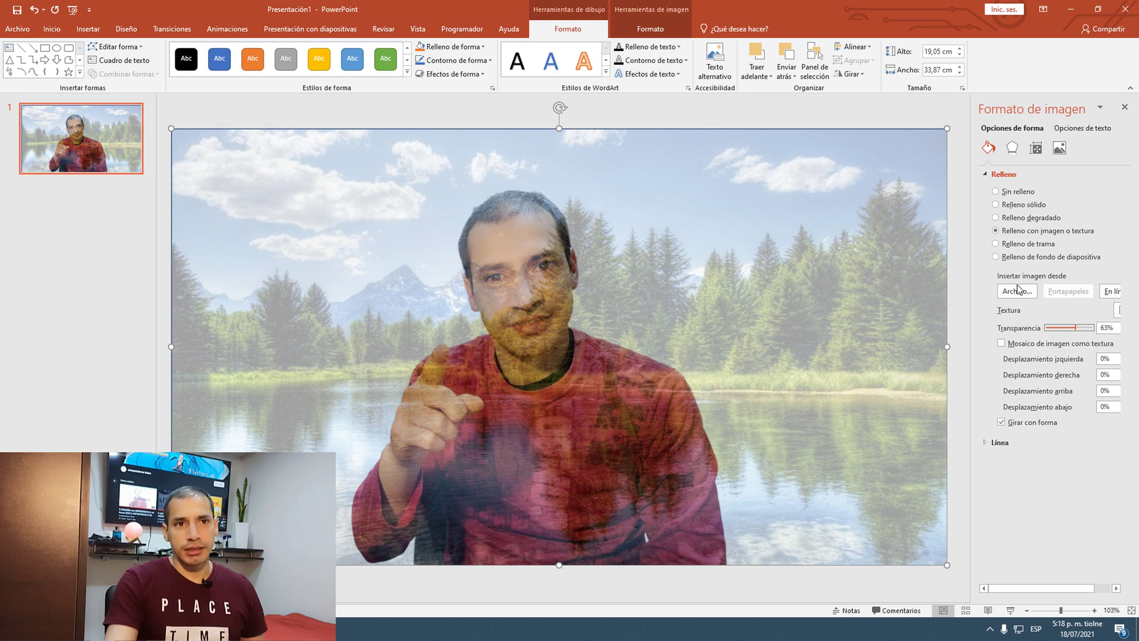
{"action": "key", "text": "Down"}
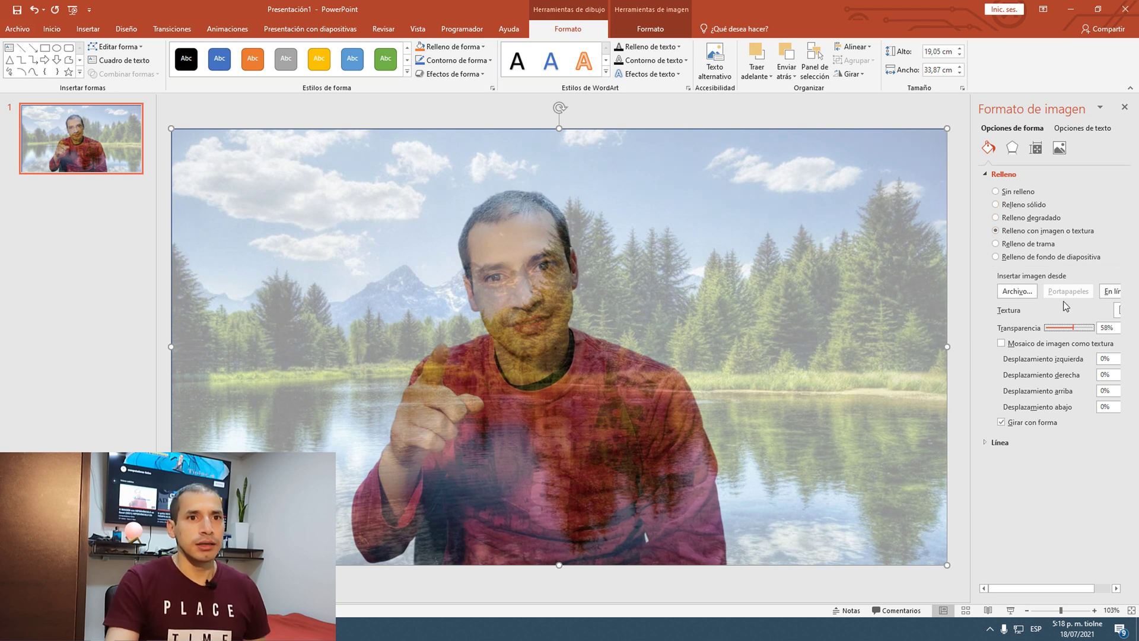
{"action": "key", "text": "Down"}
{"action": "key", "text": "Down"}
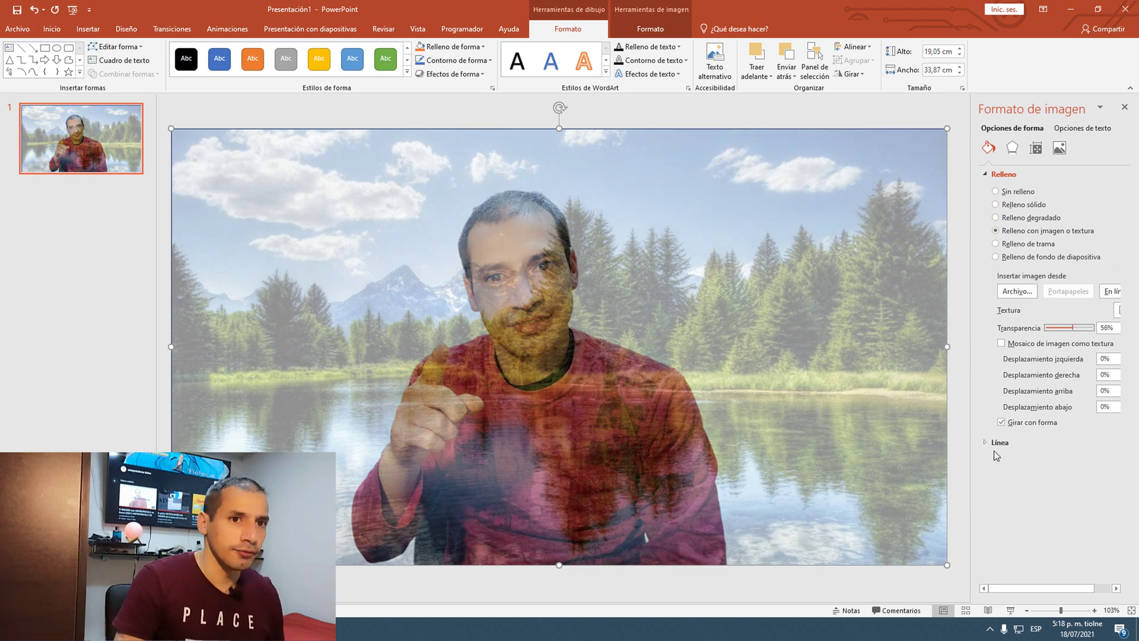
Set the landscape rectangle's Línea to Sin línea
{"action": "left_click", "coordinate": [995, 446]}
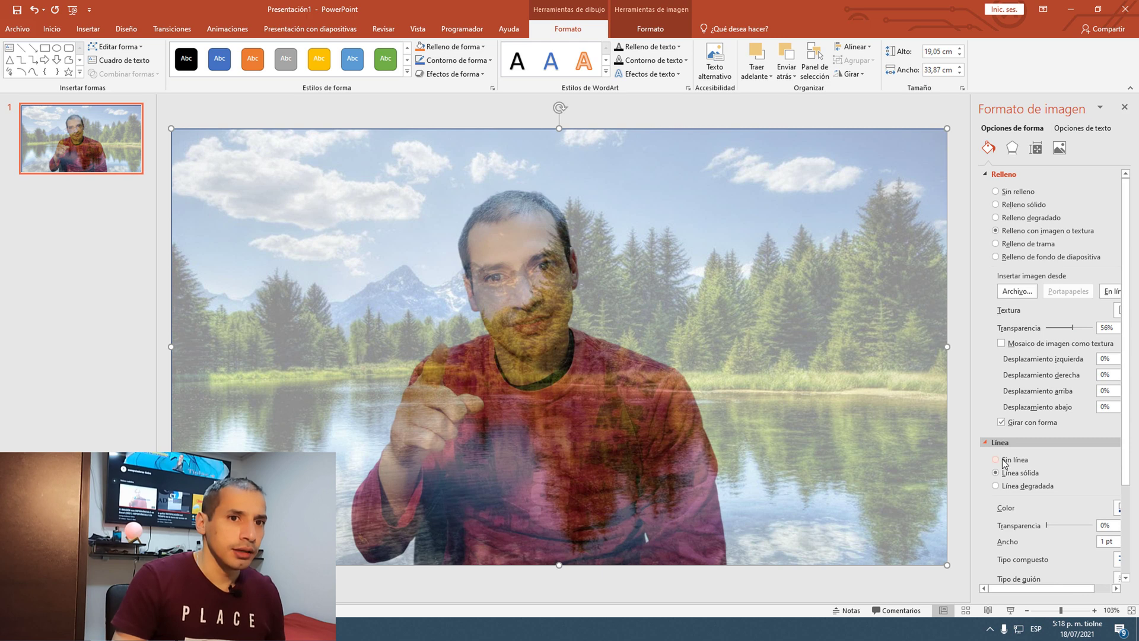
{"action": "left_click", "coordinate": [995, 460]}
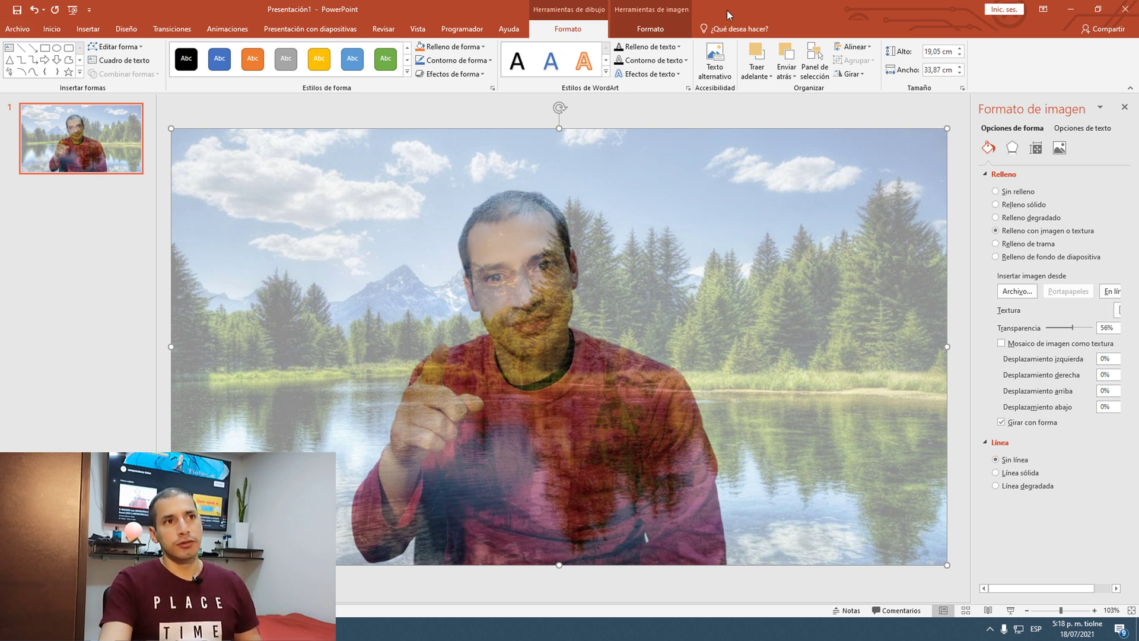
{"action": "left_click", "coordinate": [659, 26]}
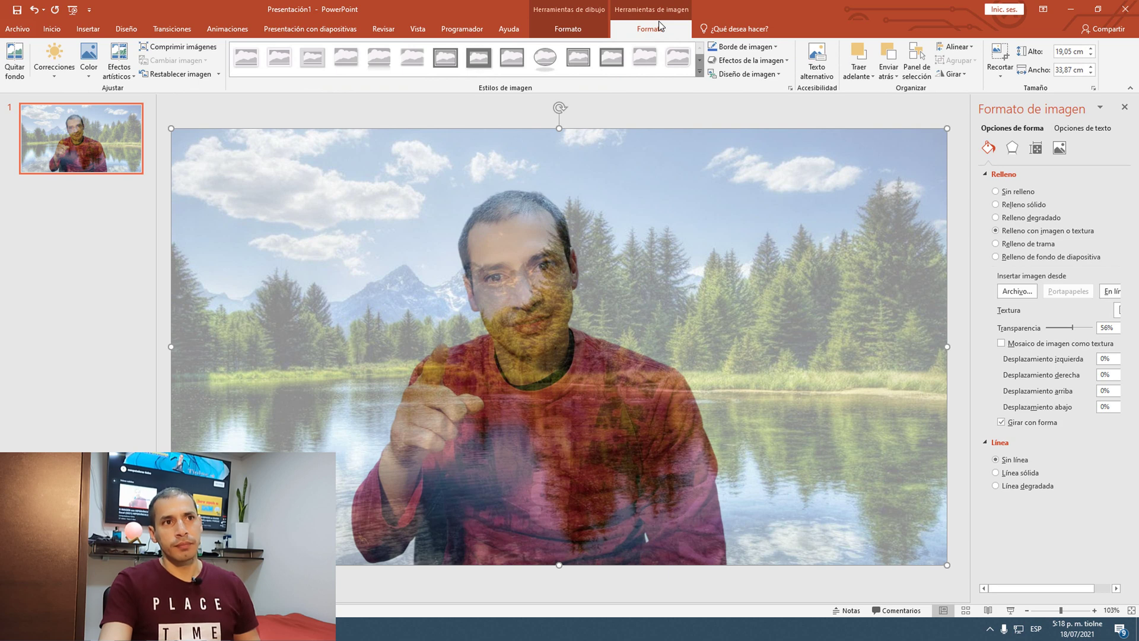
Send the landscape backward, then shrink the person photo to 17,1 by 30,4 cm and reposition it
{"action": "left_click", "coordinate": [892, 75]}
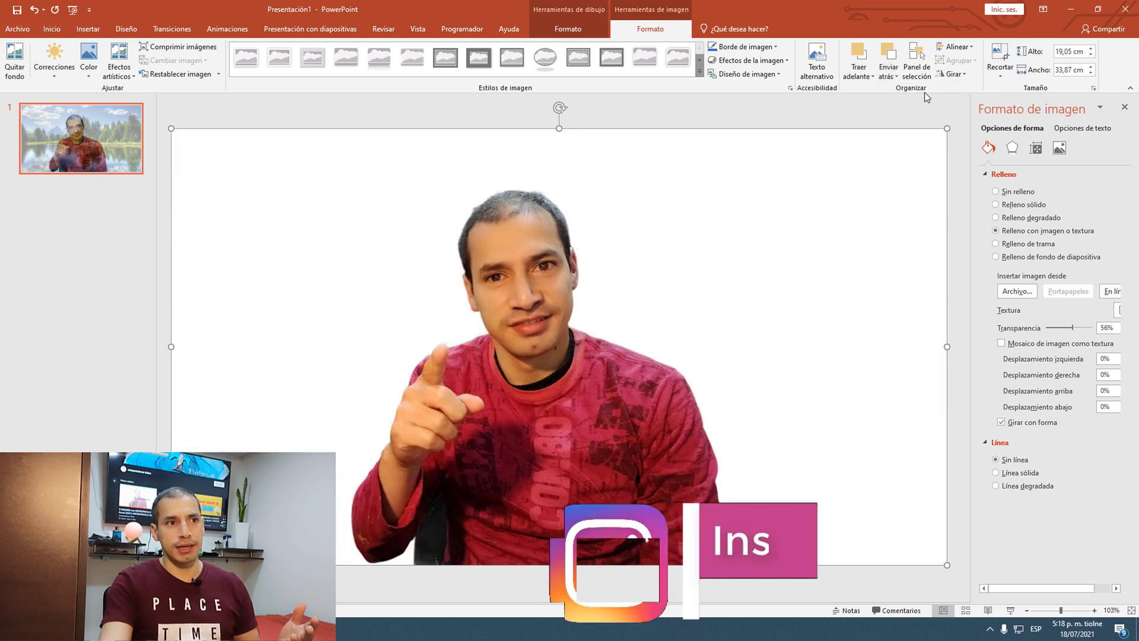
{"action": "left_click", "coordinate": [923, 89]}
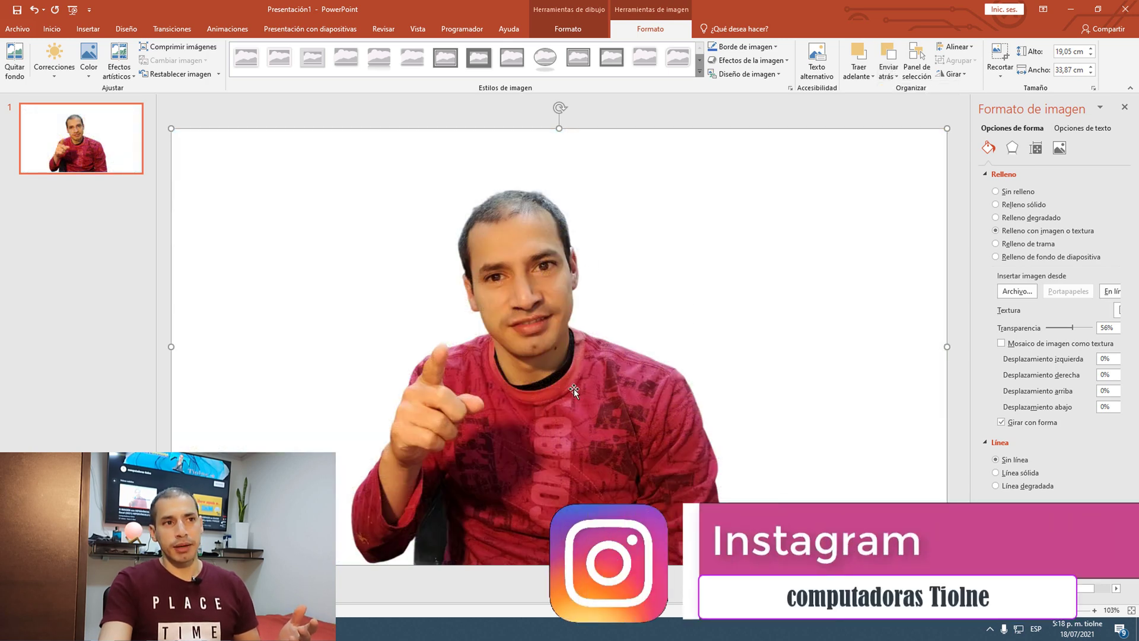
{"action": "left_click_drag", "start_coordinate": [570, 393], "coordinate": [563, 390]}
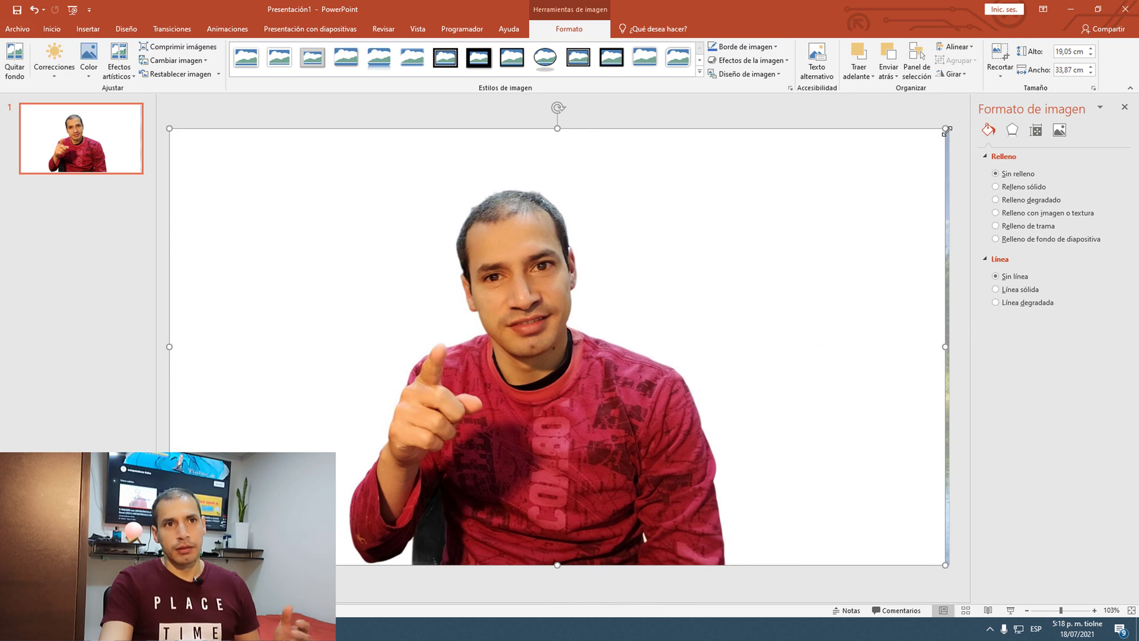
{"action": "mouse_move", "coordinate": [943, 126]}
{"action": "left_mouse_down"}
{"action": "mouse_move", "coordinate": [862, 184]}
{"action": "mouse_move", "coordinate": [869, 174]}
{"action": "left_mouse_up"}
{"action": "left_click_drag", "start_coordinate": [669, 306], "coordinate": [693, 307]}
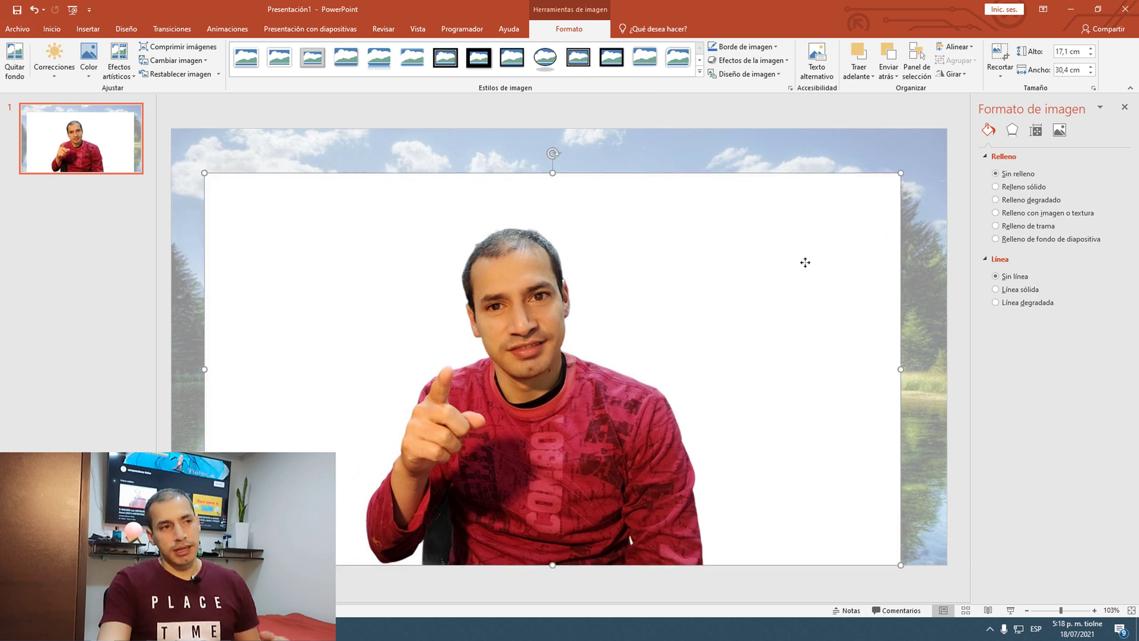
Send the person photo back behind the translucent landscape and deselect to view the blend
{"action": "left_click", "coordinate": [888, 74]}
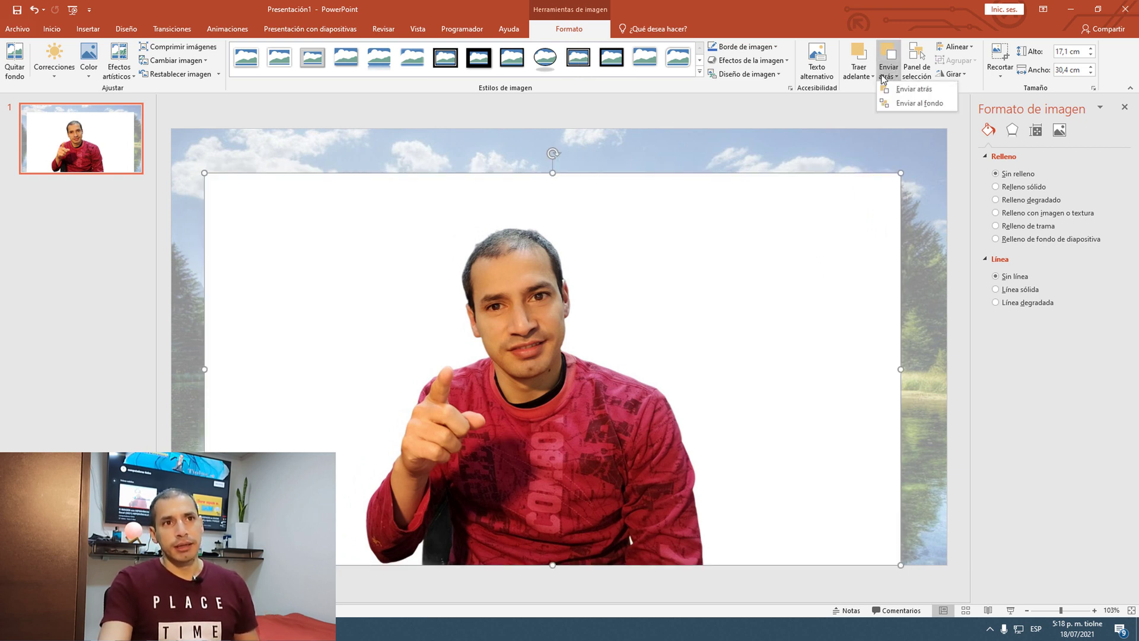
{"action": "left_click", "coordinate": [908, 91]}
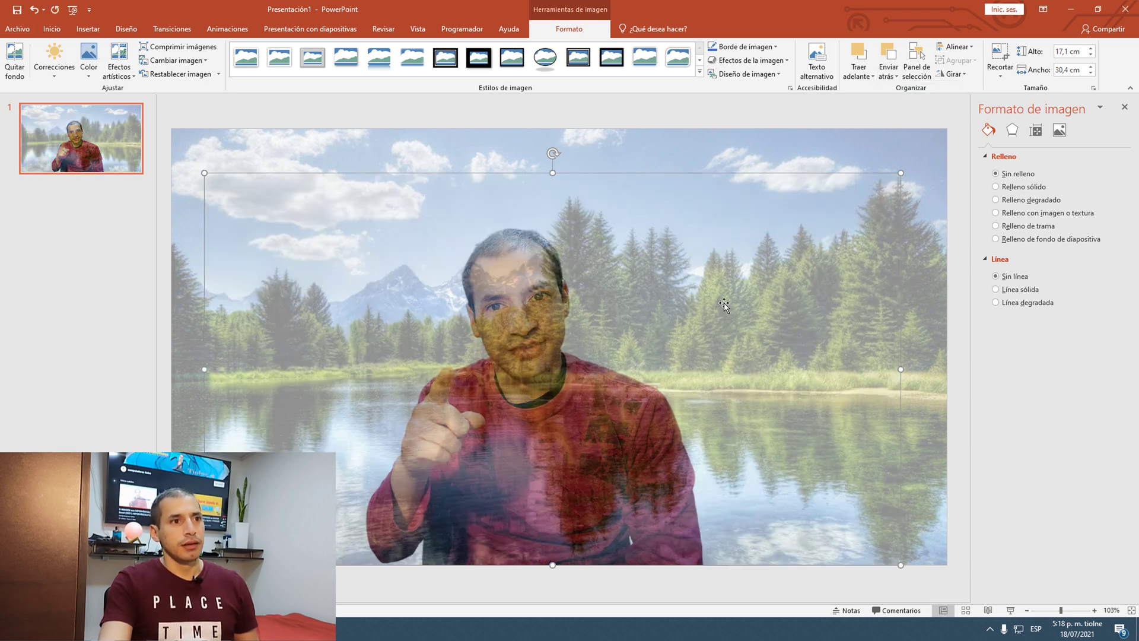
{"action": "left_click", "coordinate": [109, 275]}
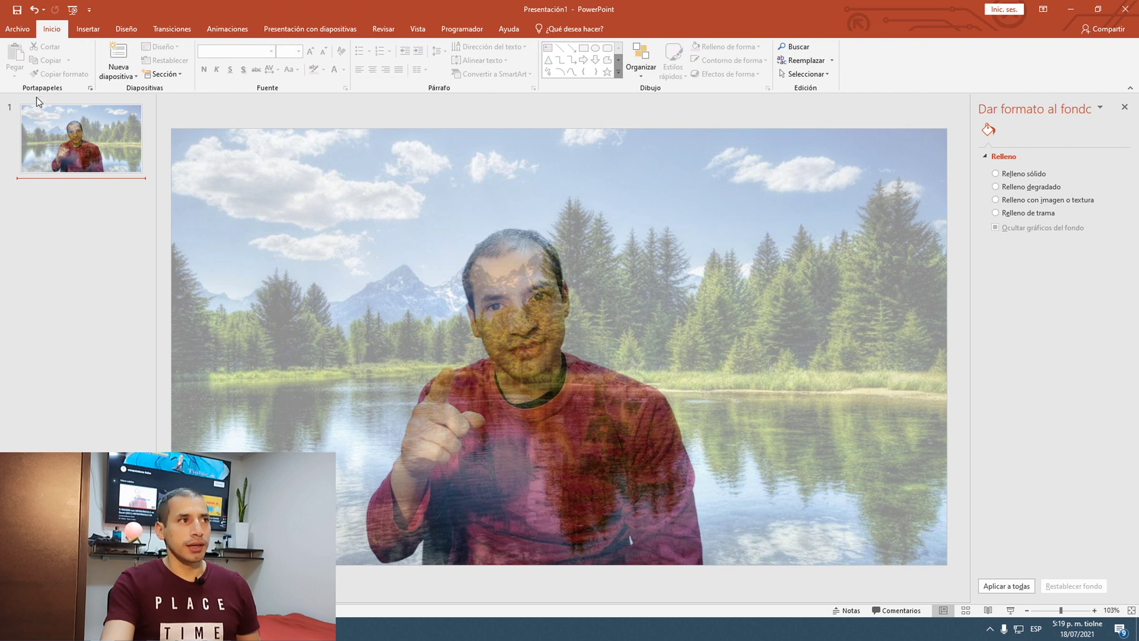
Start a Save As to Escritorio with the file name 'video imagen transparente'
{"action": "left_click", "coordinate": [29, 31]}
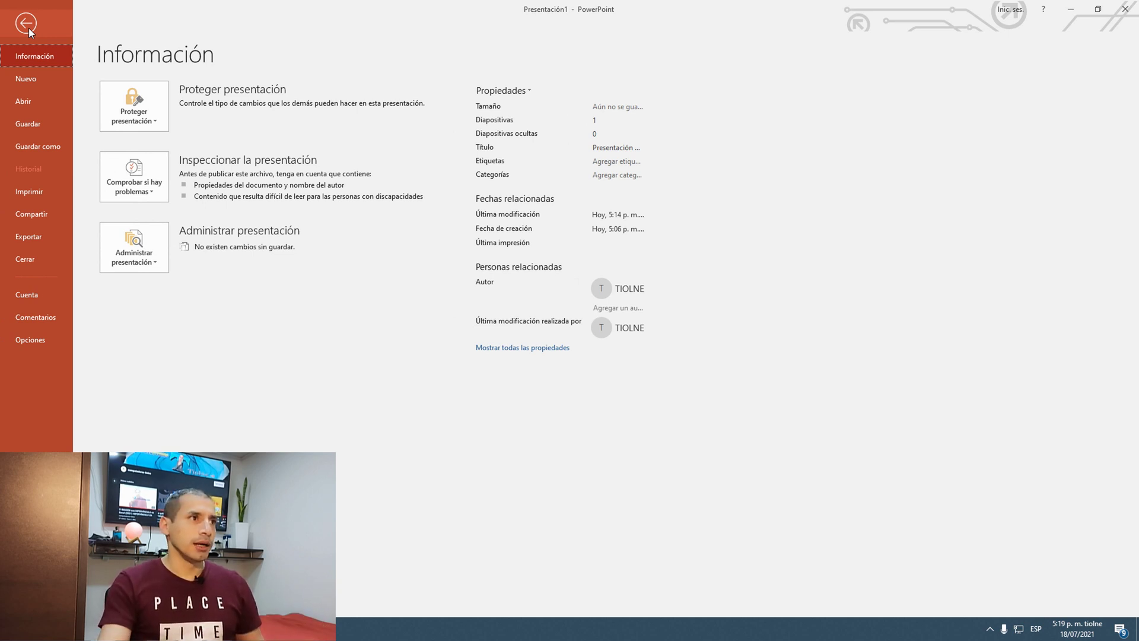
{"action": "left_click", "coordinate": [44, 148]}
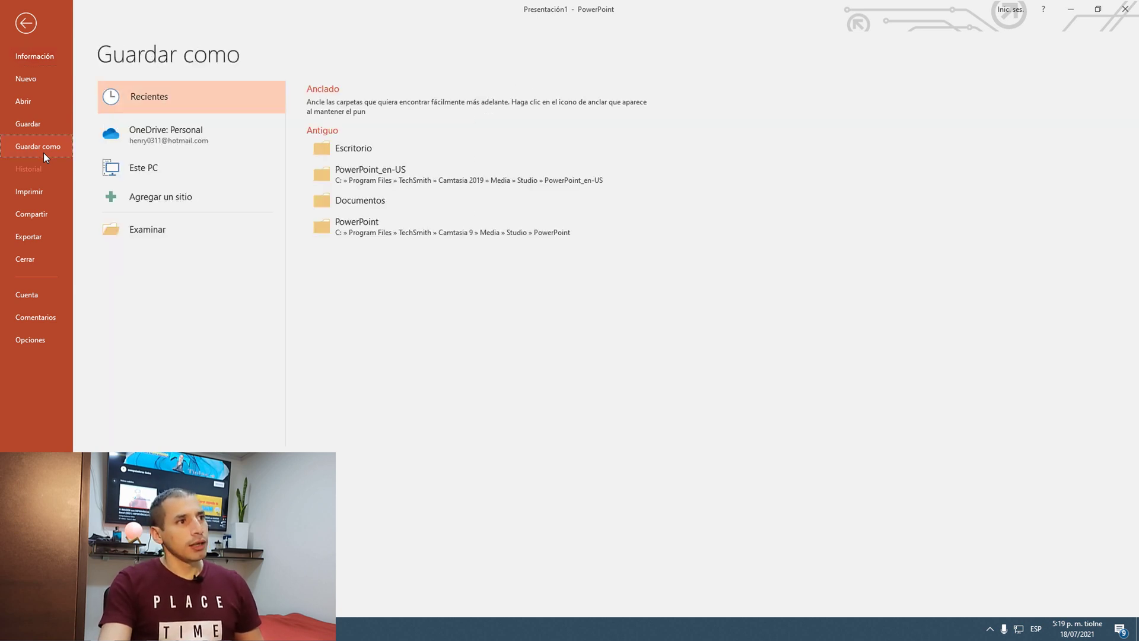
{"action": "left_click", "coordinate": [202, 237]}
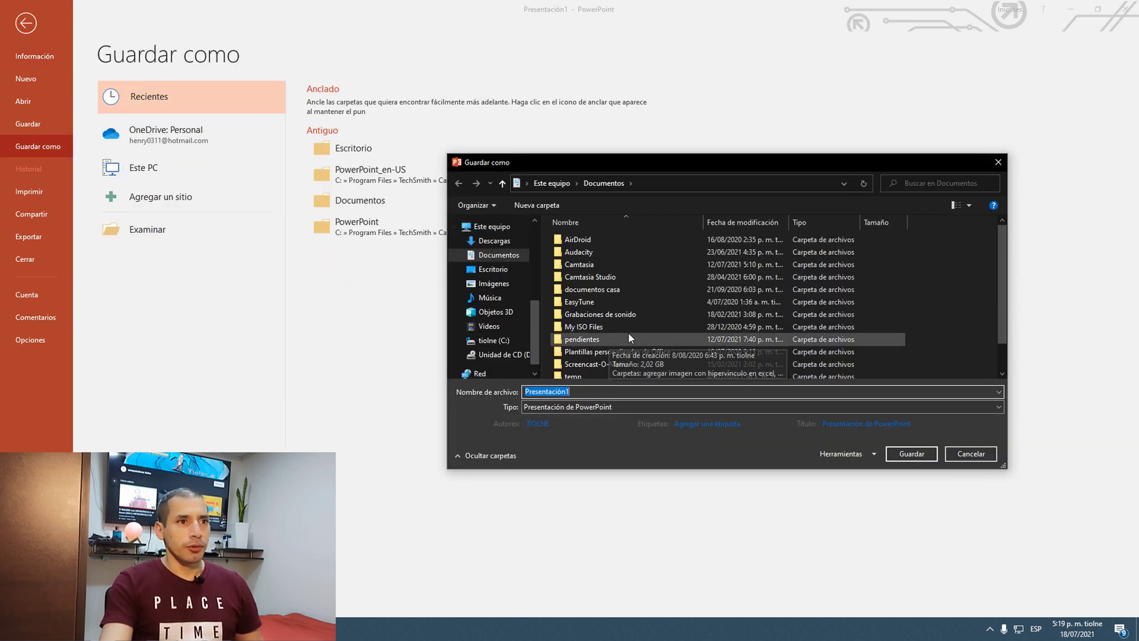
{"action": "left_click", "coordinate": [493, 270]}
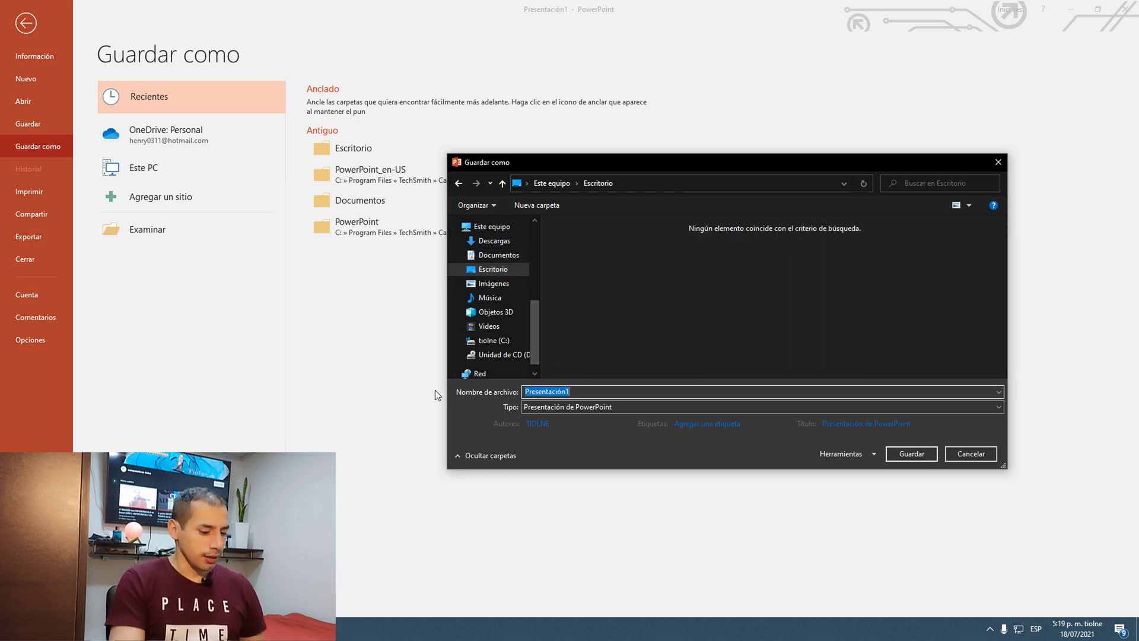
{"action": "type", "text": "vide"}
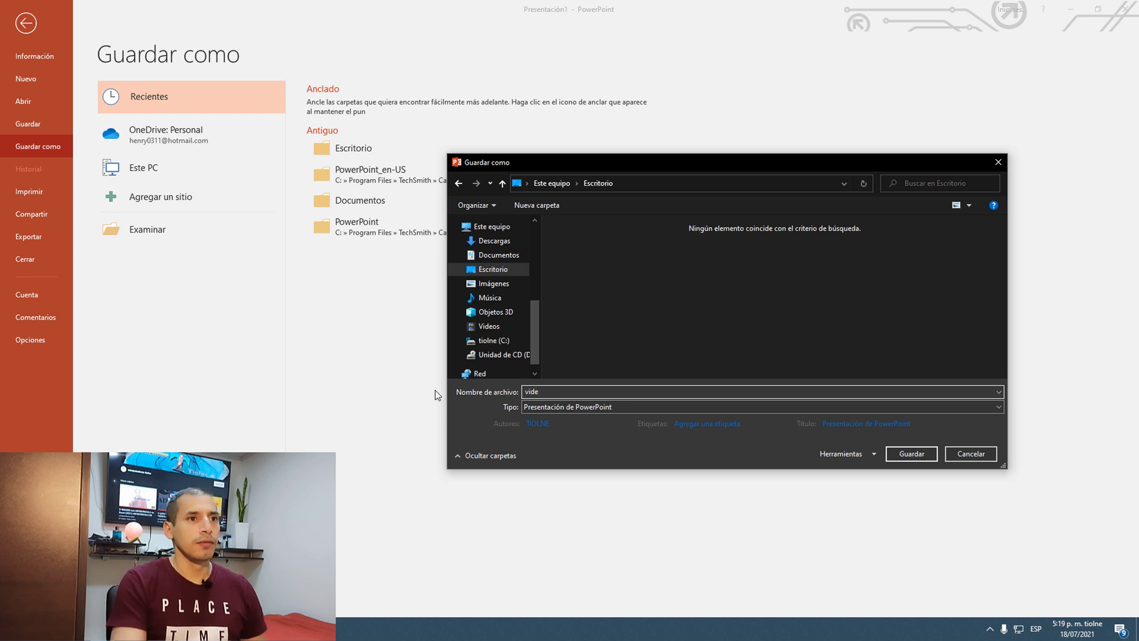
{"action": "type", "text": "o im"}
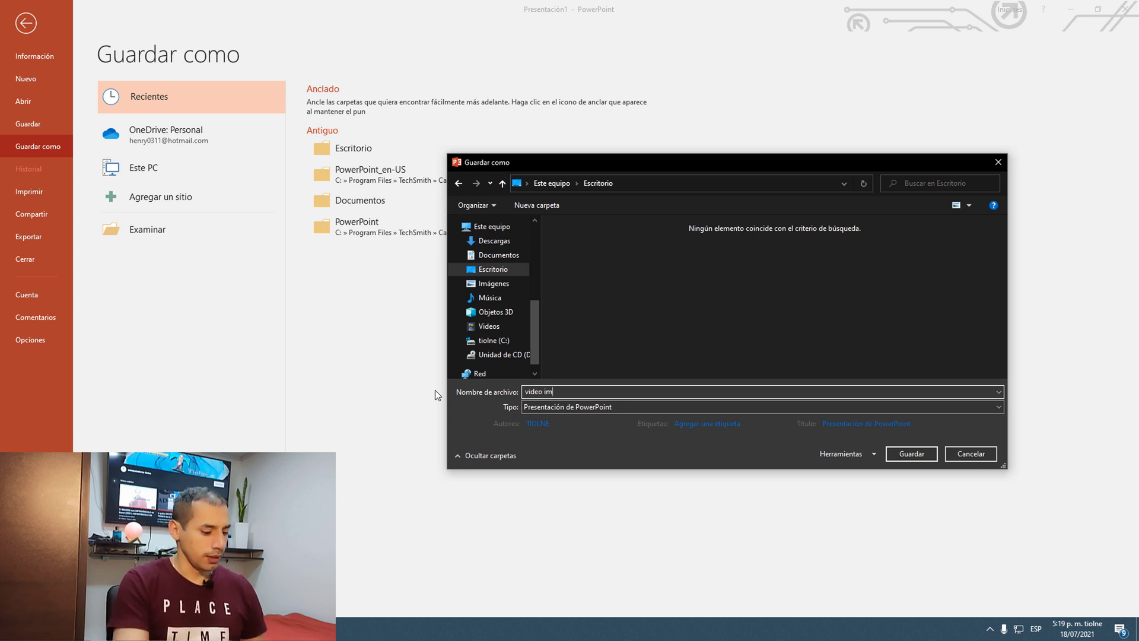
{"action": "type", "text": "agen trans"}
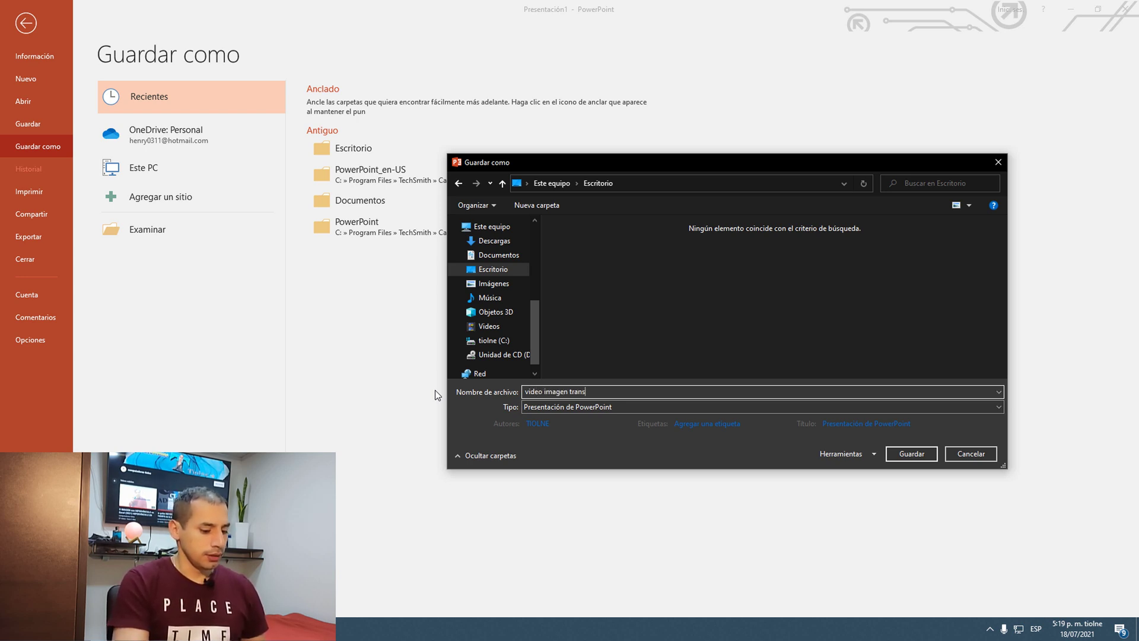
{"action": "type", "text": "parente"}
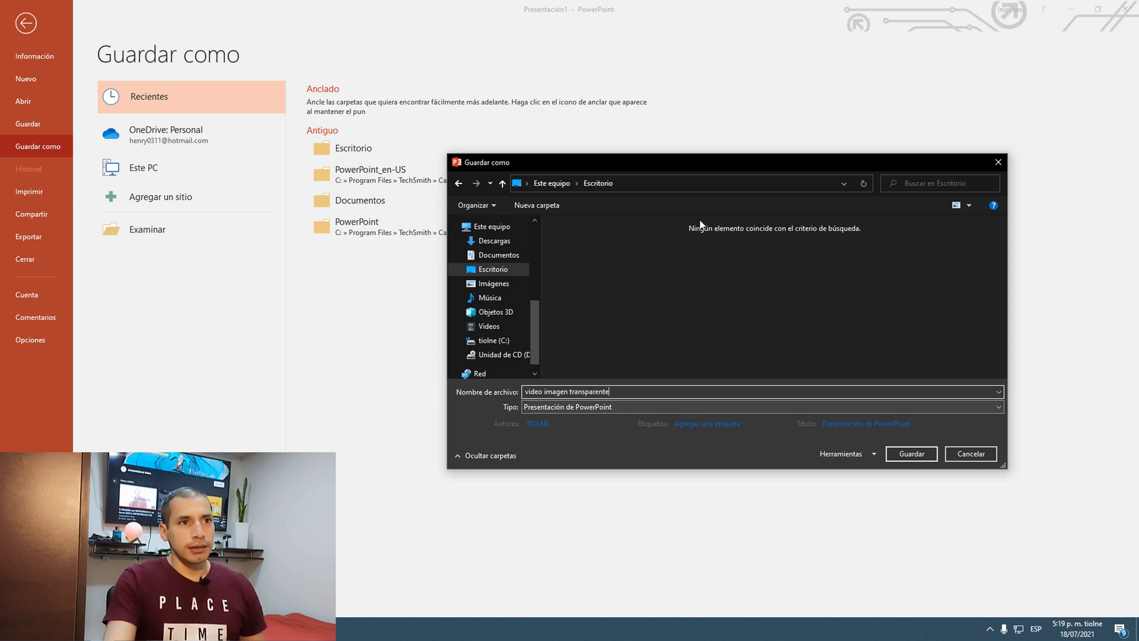
{"action": "left_click_drag", "start_coordinate": [725, 162], "coordinate": [511, 129]}
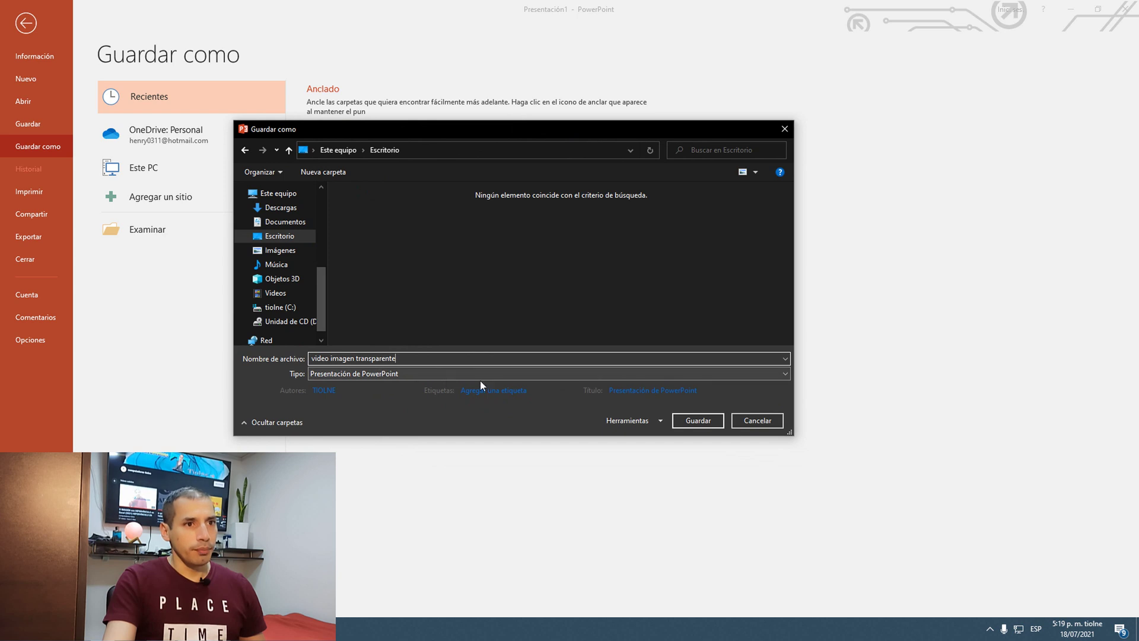
Save as 'Formato de intercambio de archivos JPEG', exporting only the current slide
{"action": "left_click", "coordinate": [585, 375]}
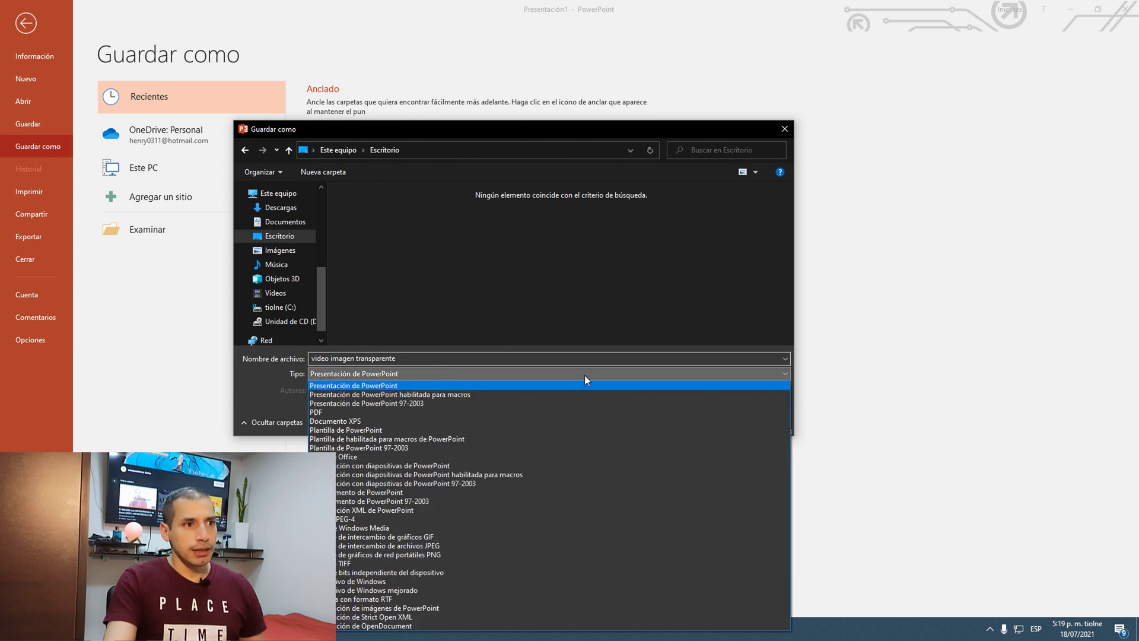
{"action": "left_click", "coordinate": [465, 545]}
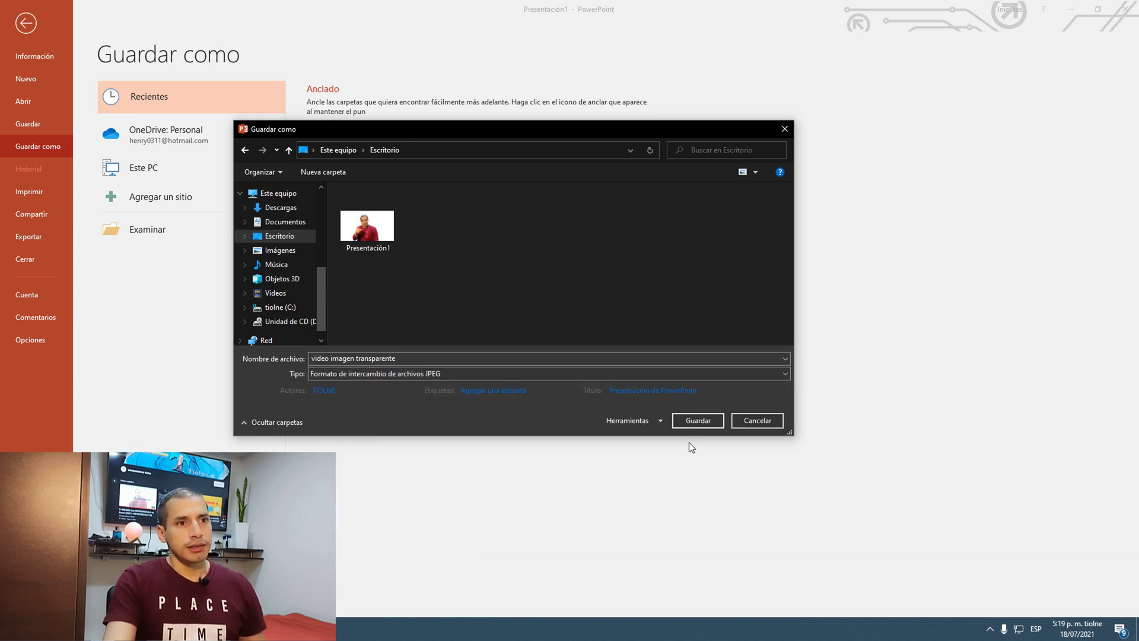
{"action": "left_click", "coordinate": [703, 423]}
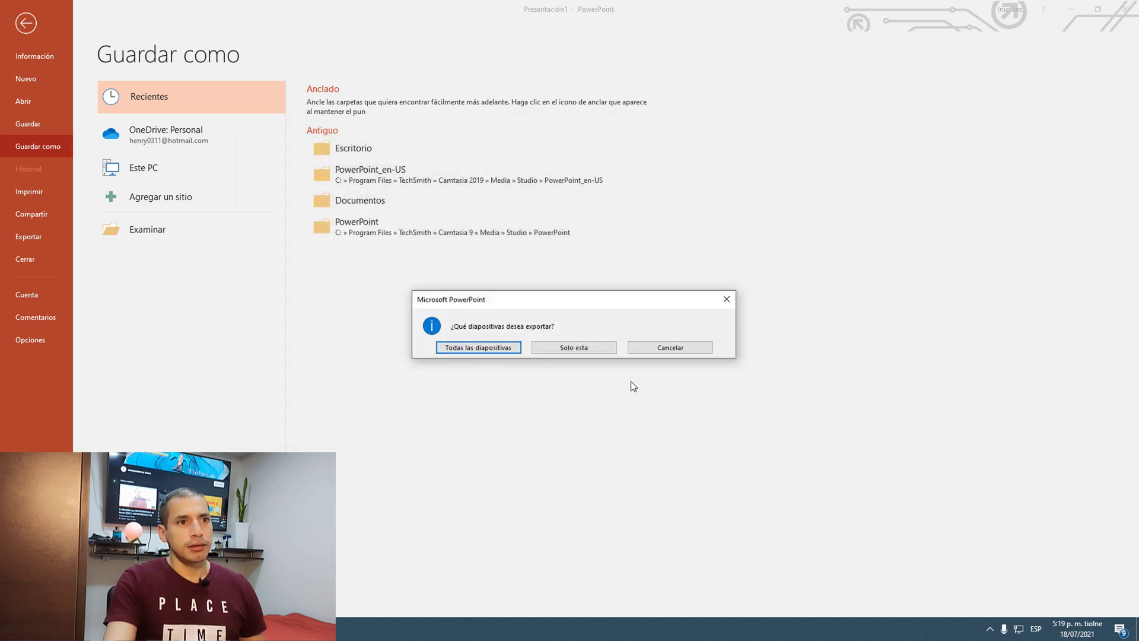
{"action": "left_click", "coordinate": [592, 349]}
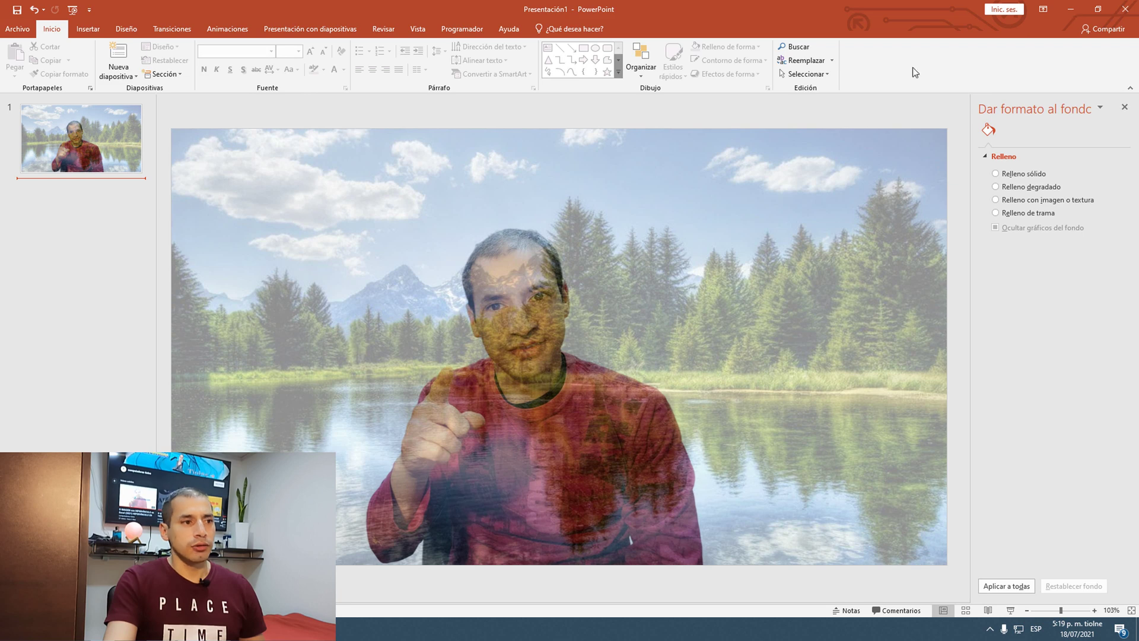
Show the desktop with Win+D and select the exported 'video imagen transparente' image icon
{"action": "key", "text": "super"}
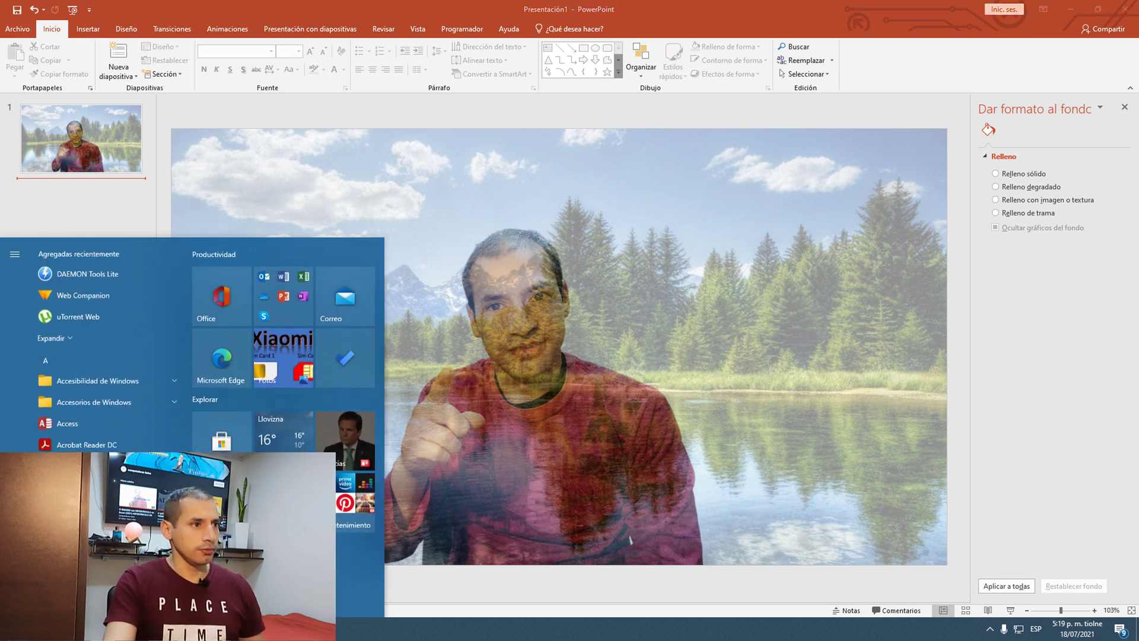
{"action": "key", "text": "super+d"}
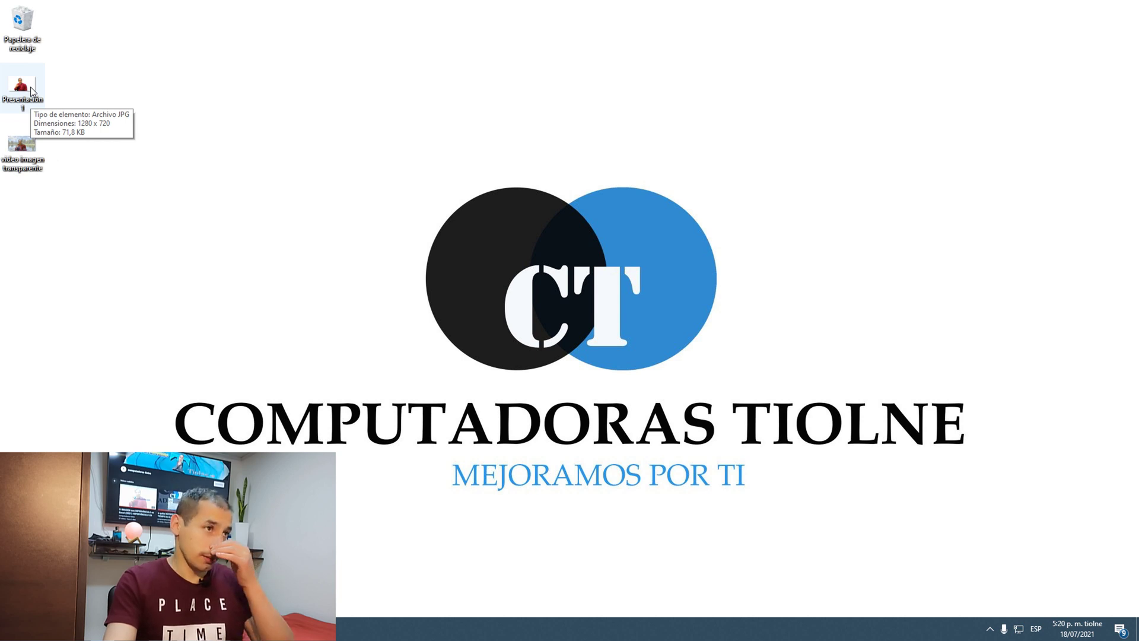
{"action": "left_click_drag", "start_coordinate": [3, 163], "coordinate": [386, 148]}
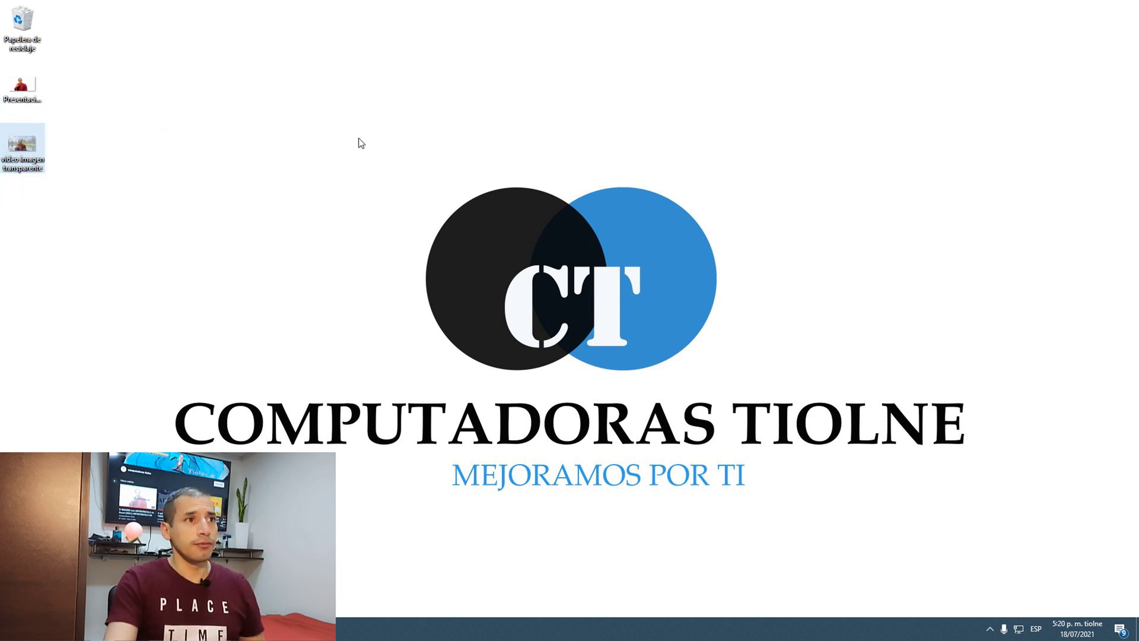
Open the exported 'video imagen transparente' JPEG from the desktop in Windows Photos
{"action": "double_click", "coordinate": [385, 148]}
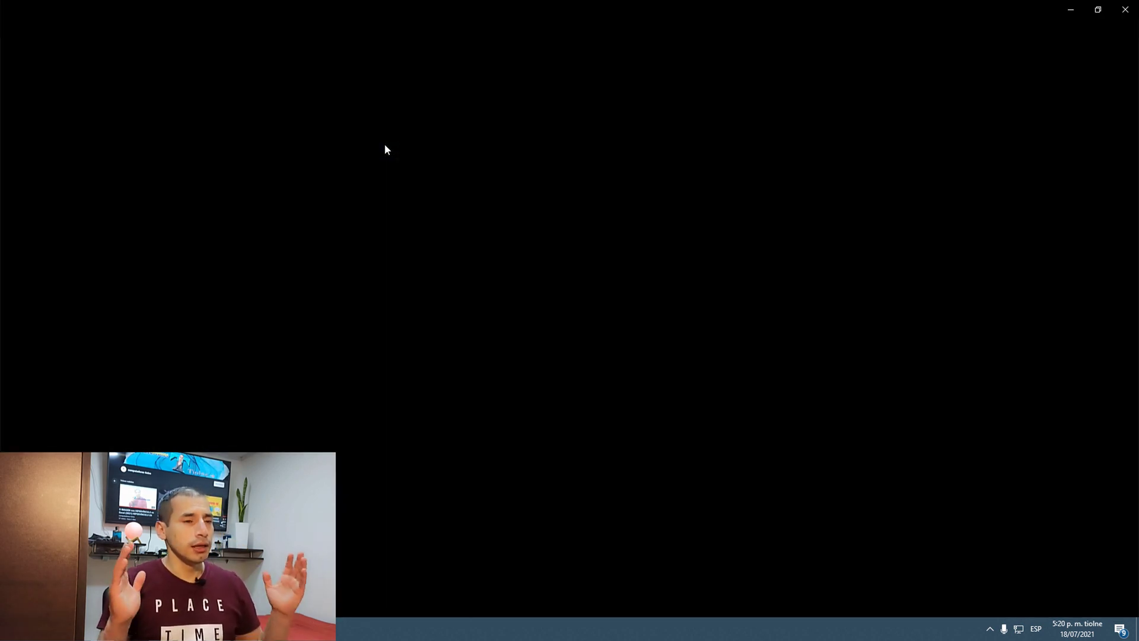